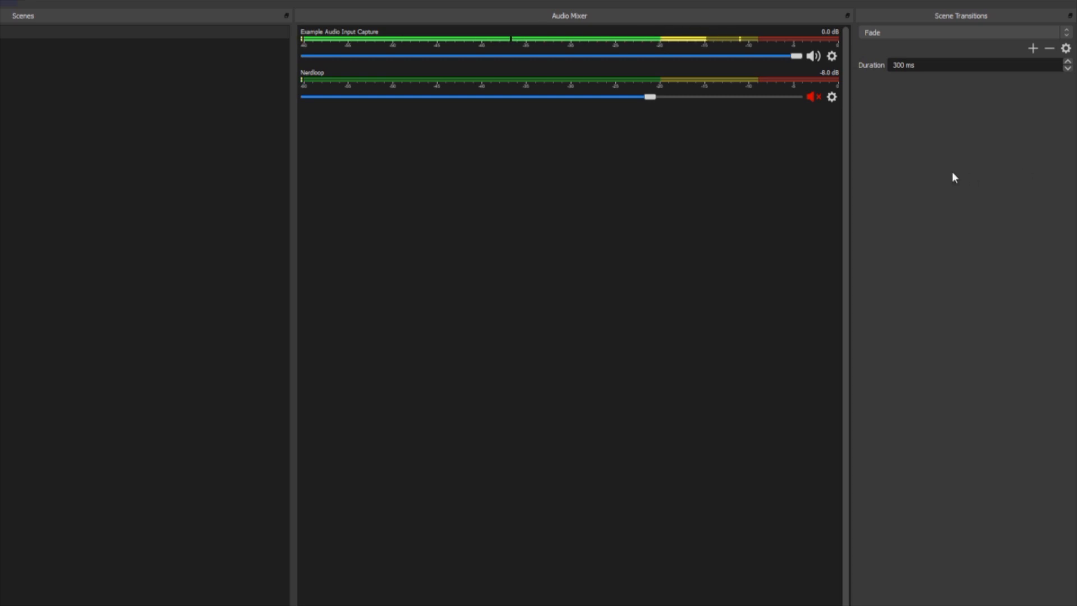
Open the filters of the Example Audio Input Capture source and select the OBS Noise Suppression filter
click(831, 56)
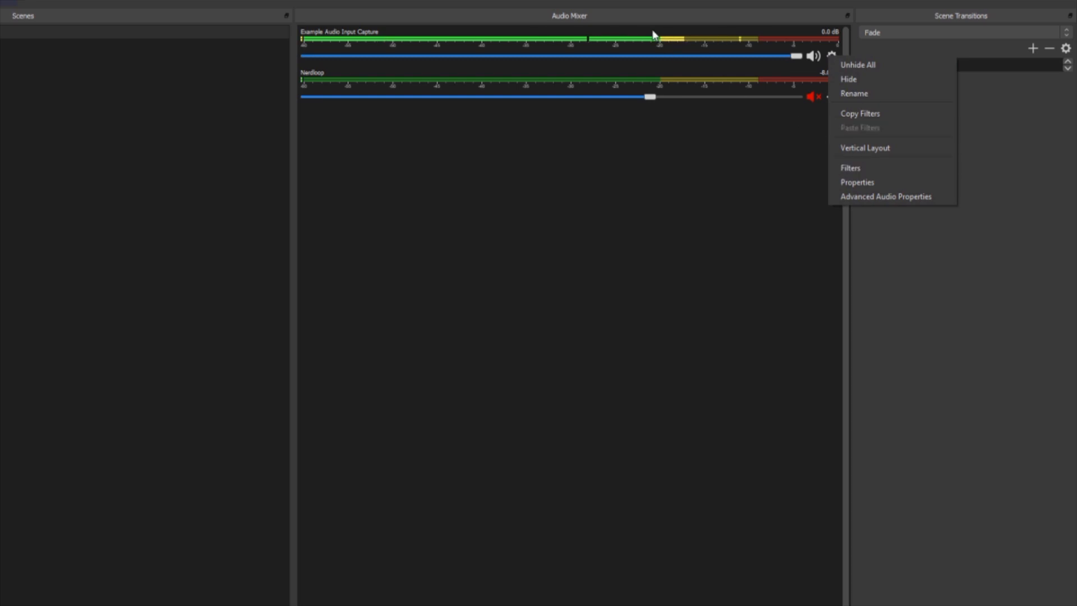
right_click(645, 42)
right_click(645, 42)
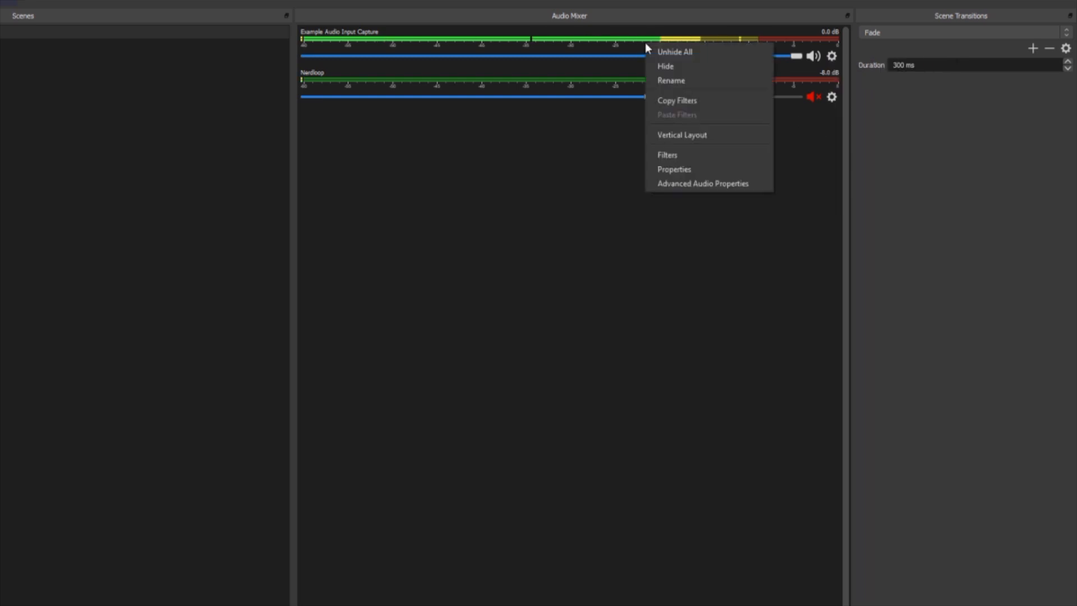
click(701, 150)
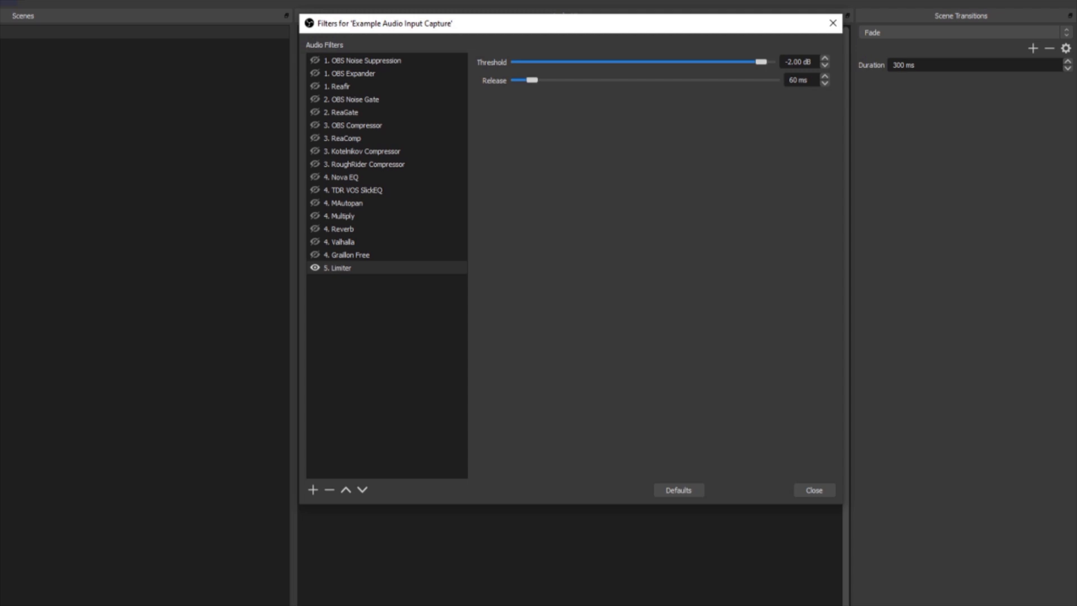
click(401, 61)
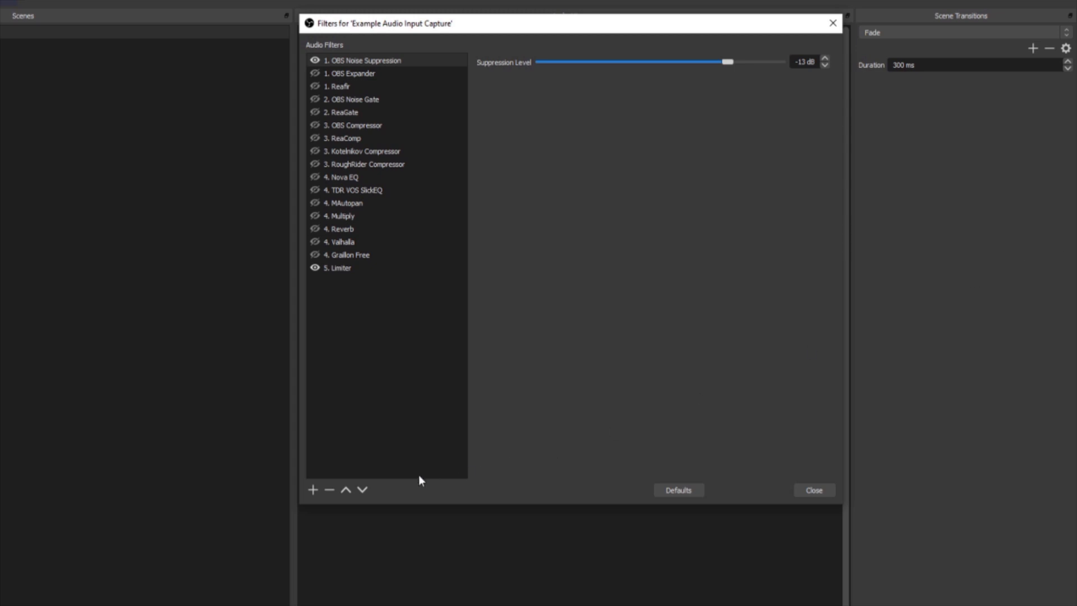
Add a VST 2.x Plug-in filter called "Name" to the audio source
click(313, 491)
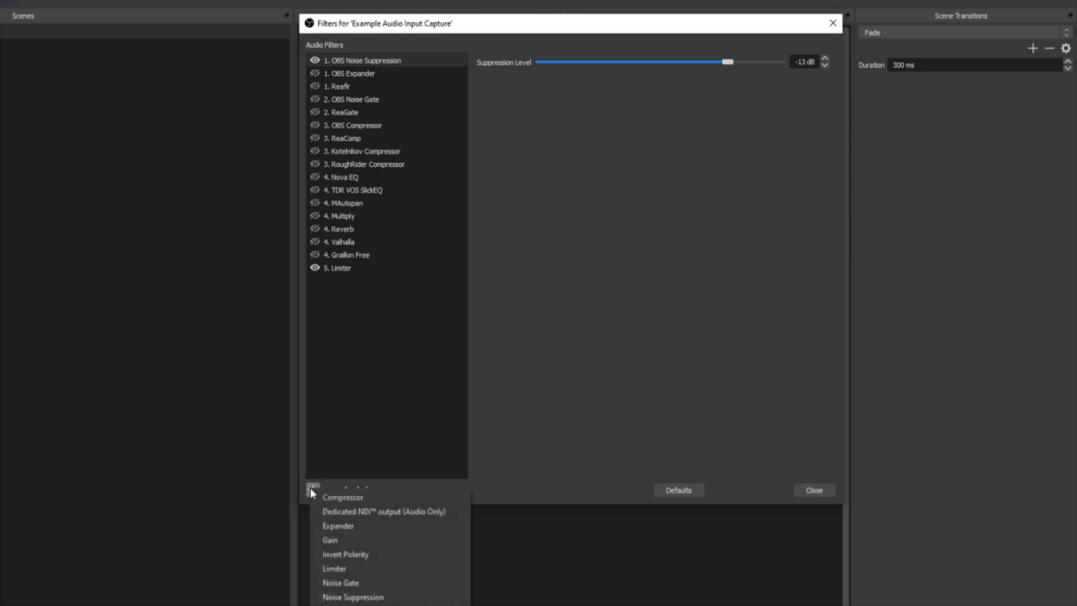
right_click(379, 312)
mouse_move(402, 322)
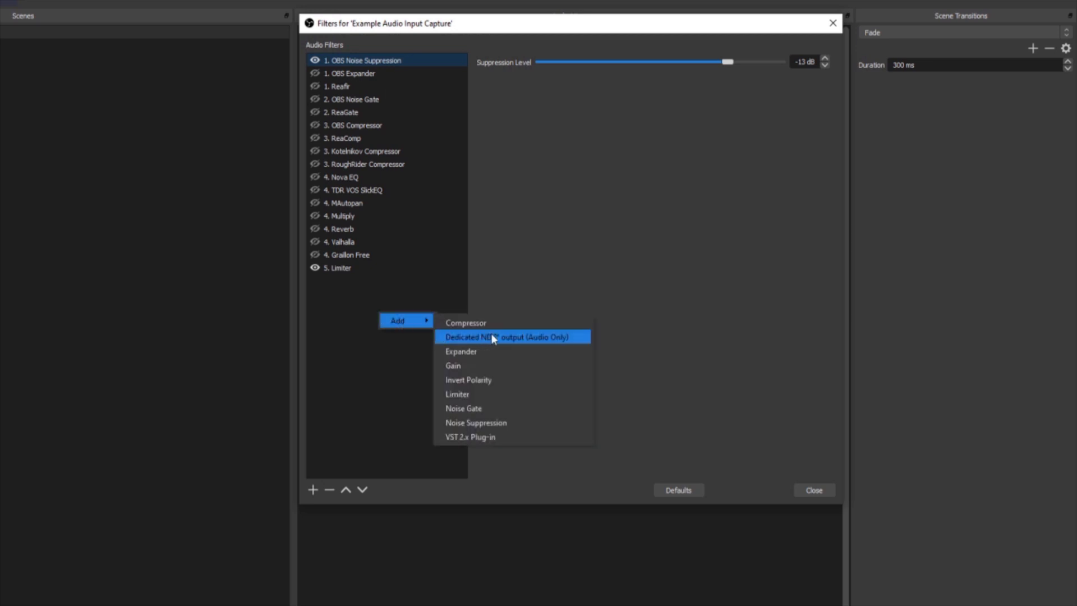
click(498, 437)
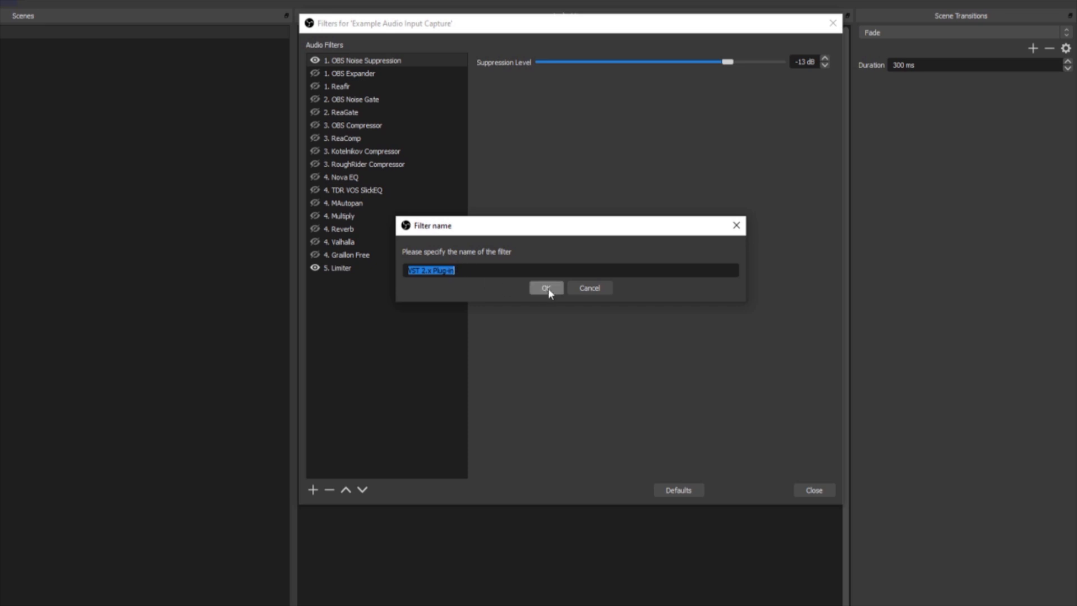
text(Name)
click(551, 287)
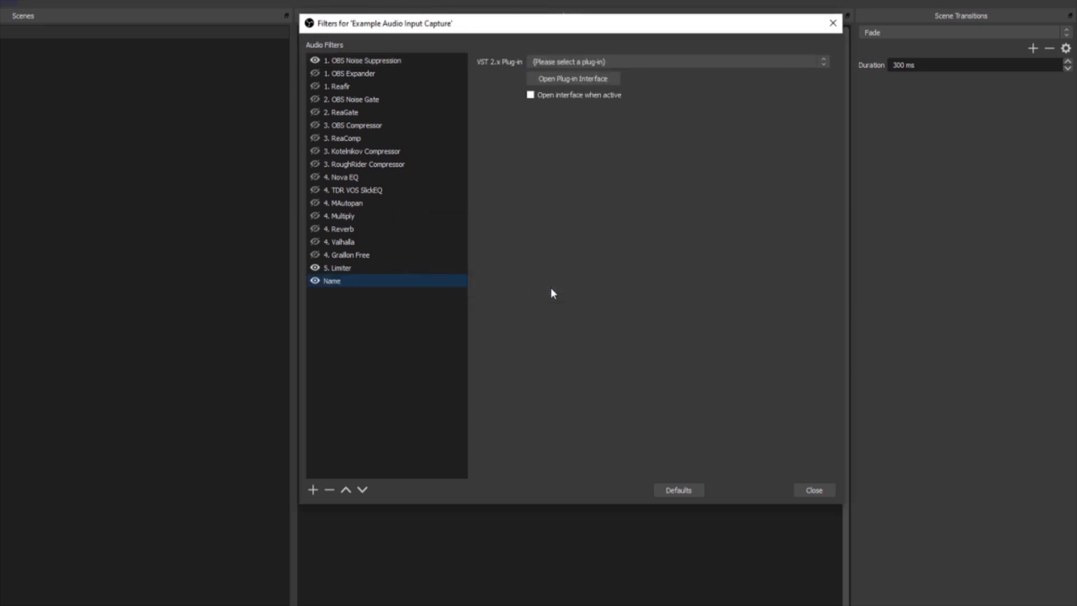
Browse the VST plug-ins available for the "Name" filter without choosing one, and remove that filter
click(688, 61)
scroll(672, 343, down, 4)
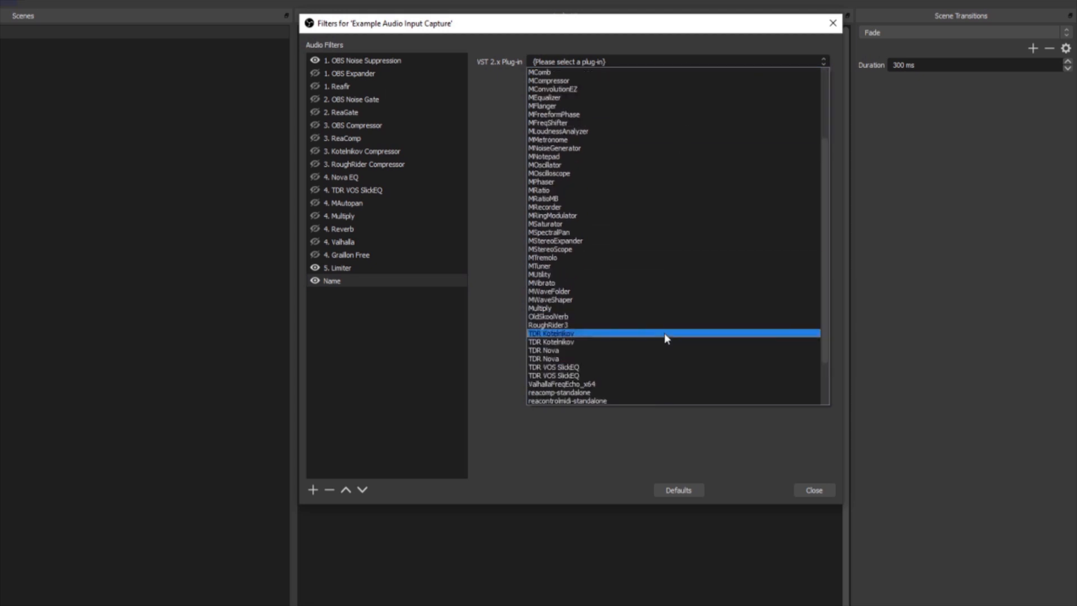
scroll(664, 332, up, 3)
click(493, 265)
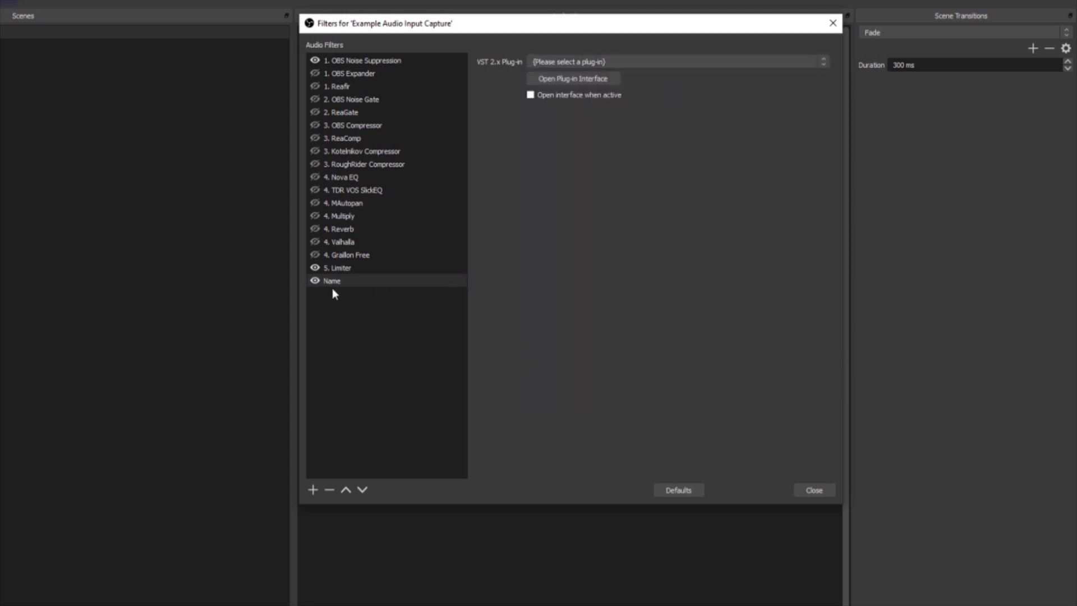
click(330, 490)
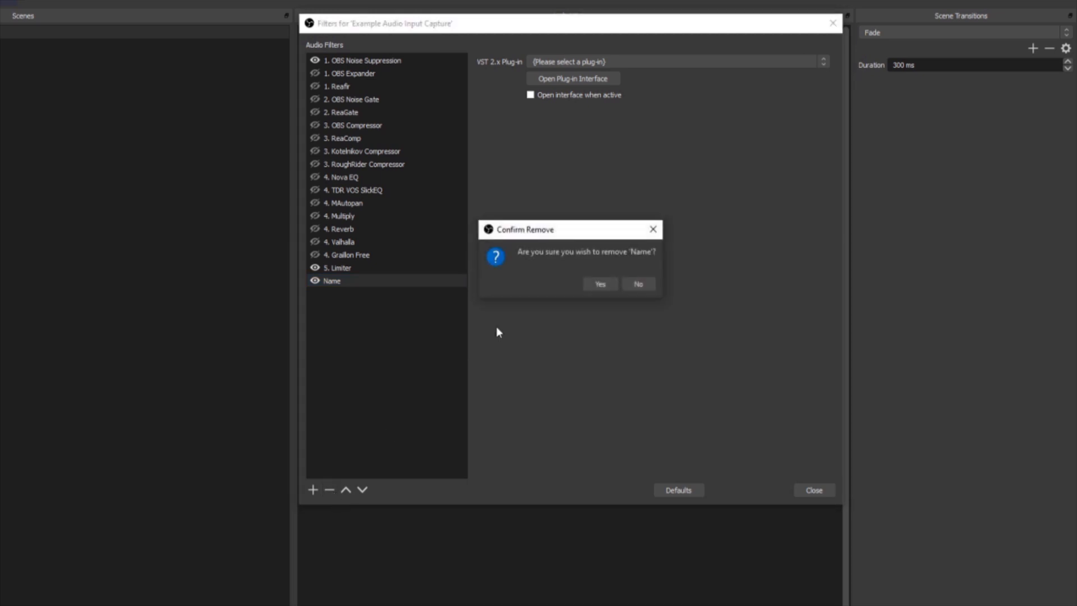
click(598, 282)
Try out different suppression levels on the OBS Noise Suppression filter, down to -60 dB
click(356, 61)
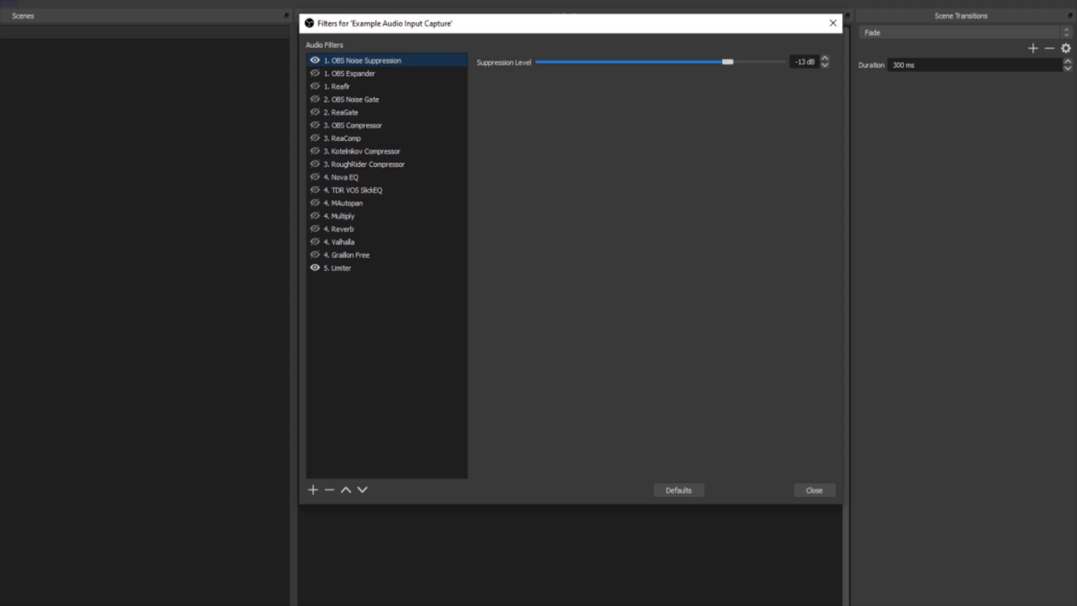
drag(722, 62, 781, 63)
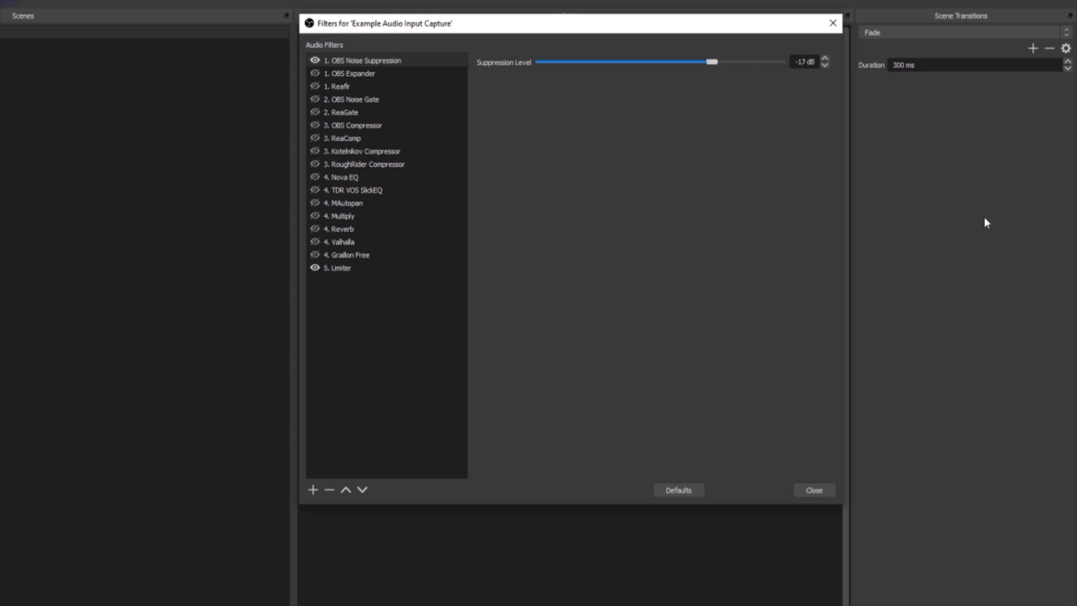
drag(713, 62, 692, 65)
drag(652, 66, 526, 70)
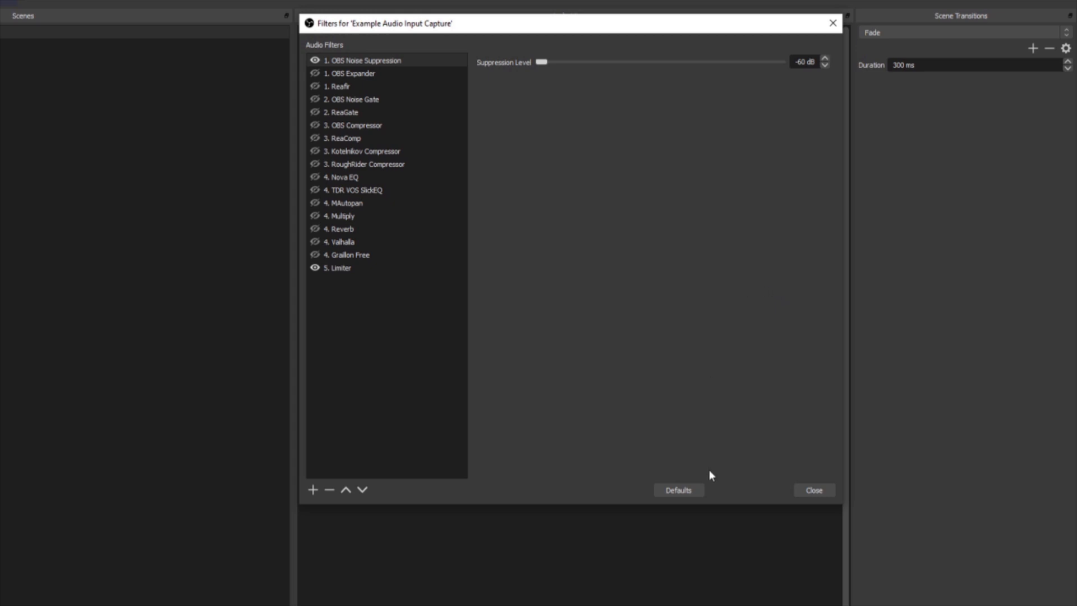
Restore the OBS Noise Suppression defaults and set the suppression level to -12 dB
click(673, 494)
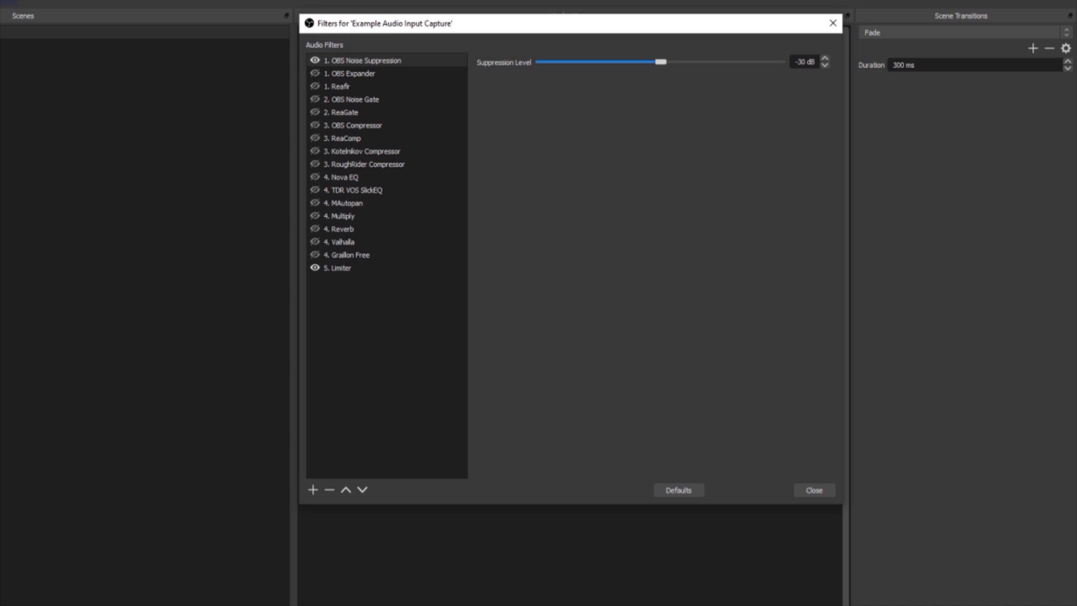
drag(660, 62, 730, 66)
Enable the OBS Expander filter and set its threshold to -44.70 dB after trying 0 dB
click(368, 71)
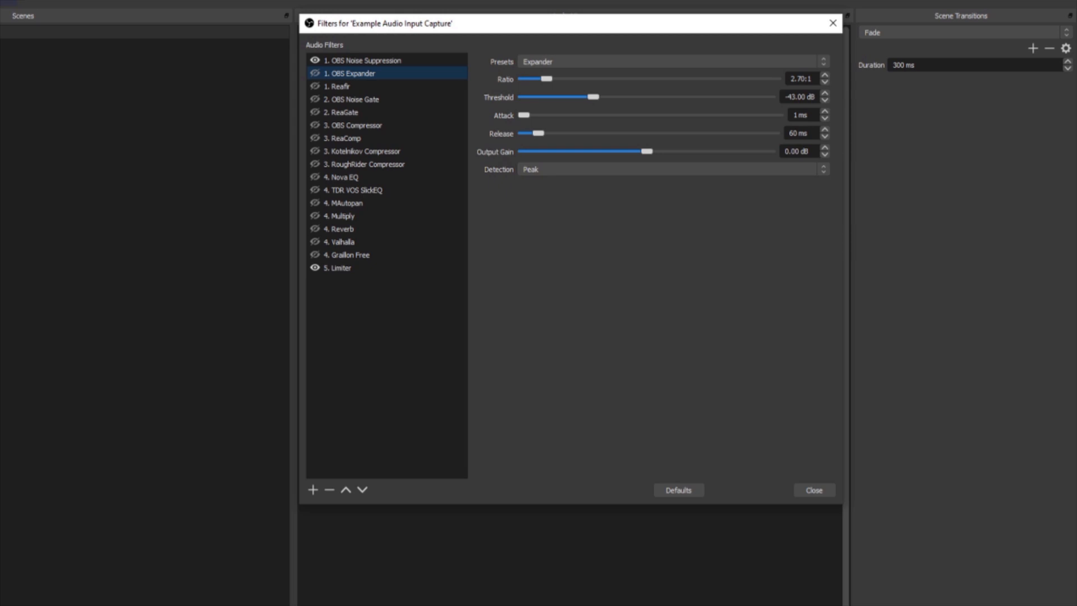
click(316, 74)
drag(648, 103, 898, 133)
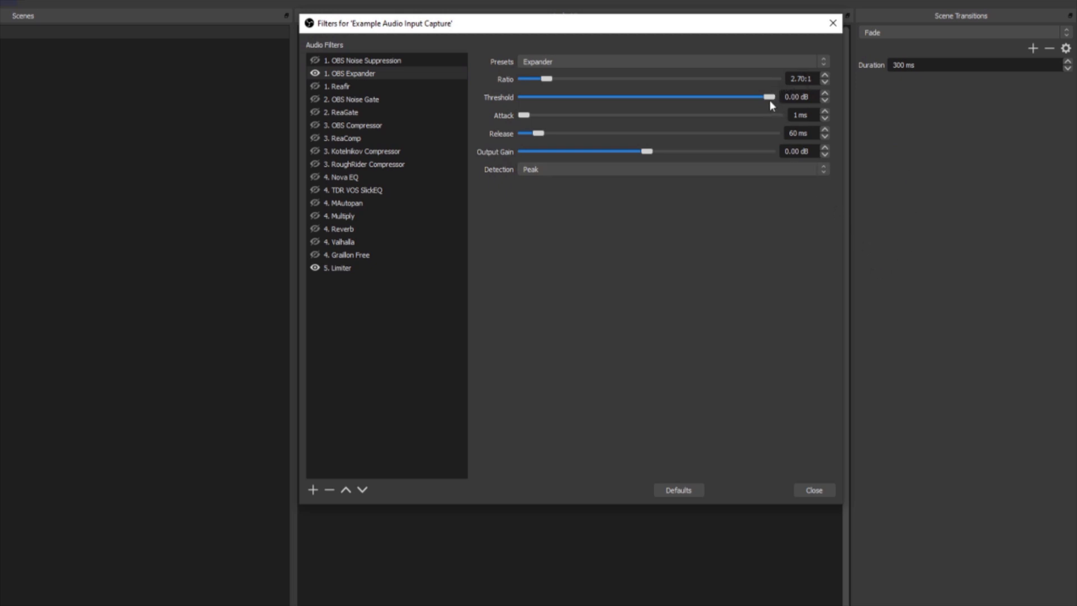
drag(768, 97, 676, 97)
drag(674, 96, 586, 97)
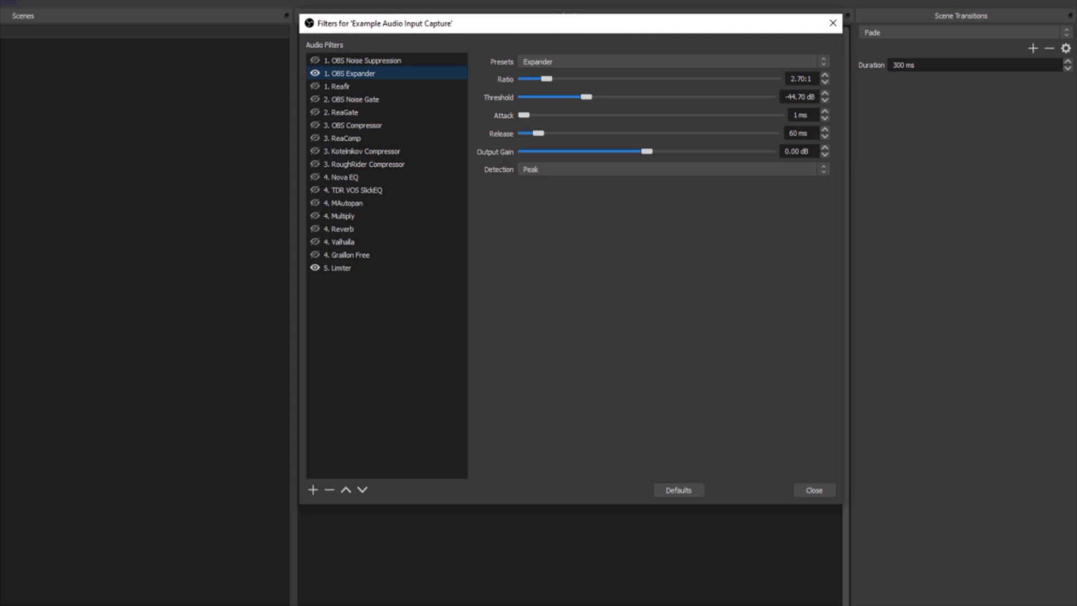
Enable the Reafir filter, reset its curve in Subtract mode and automatically build a new noise profile
click(315, 86)
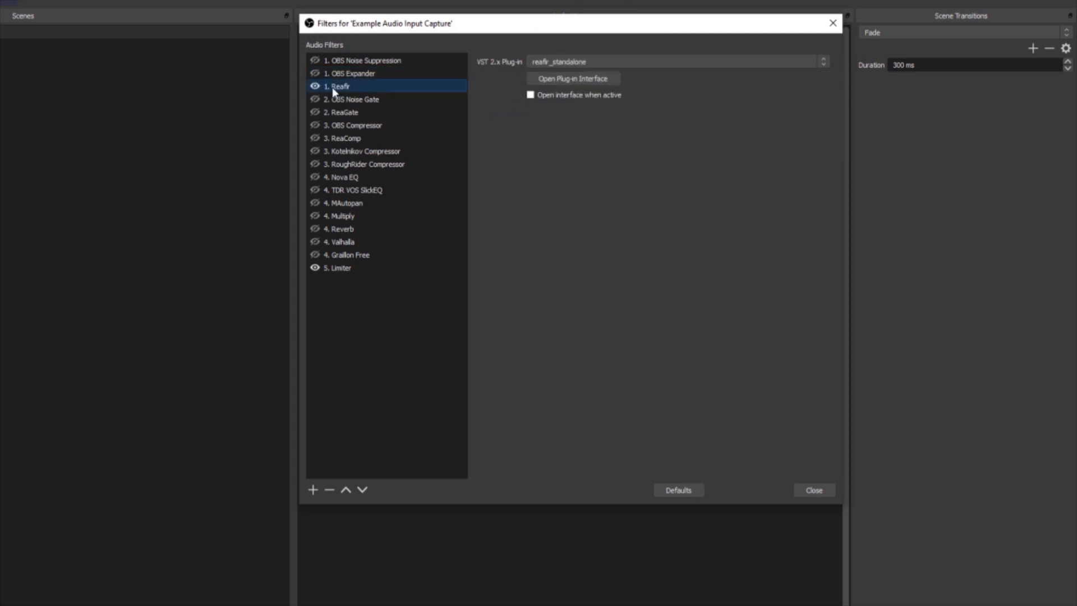
click(580, 77)
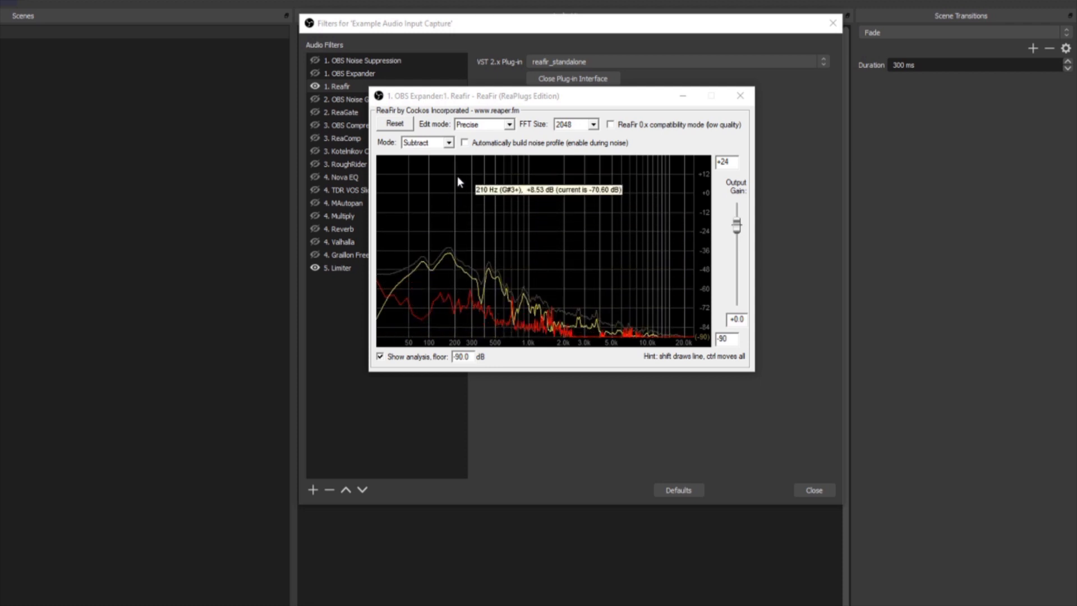
click(394, 123)
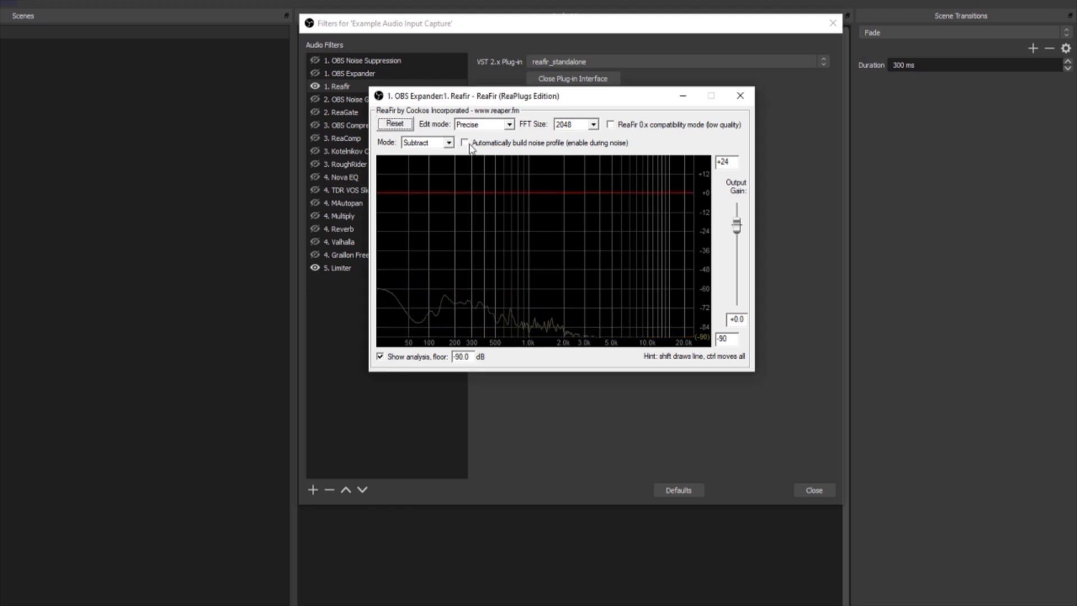
click(468, 143)
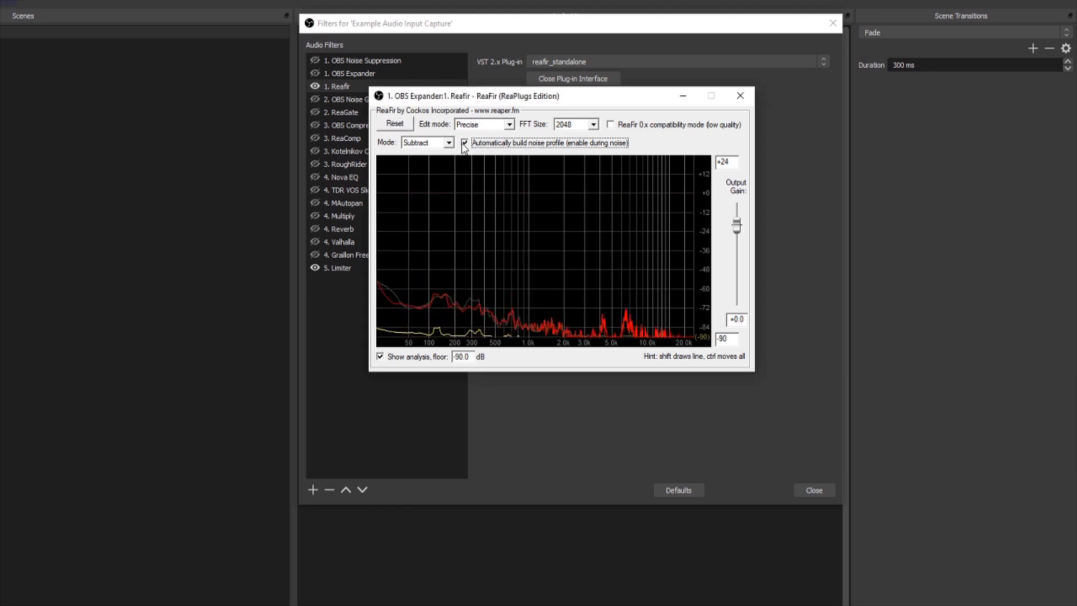
click(508, 143)
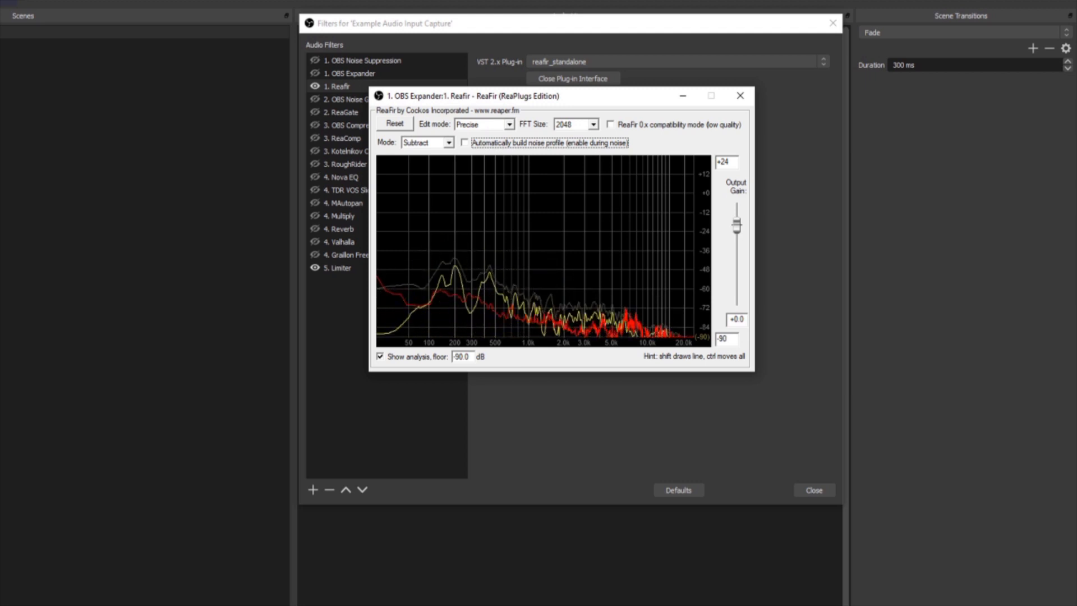
mouse_move(565, 317)
mouse_down()
mouse_move(576, 288)
mouse_move(594, 381)
mouse_up()
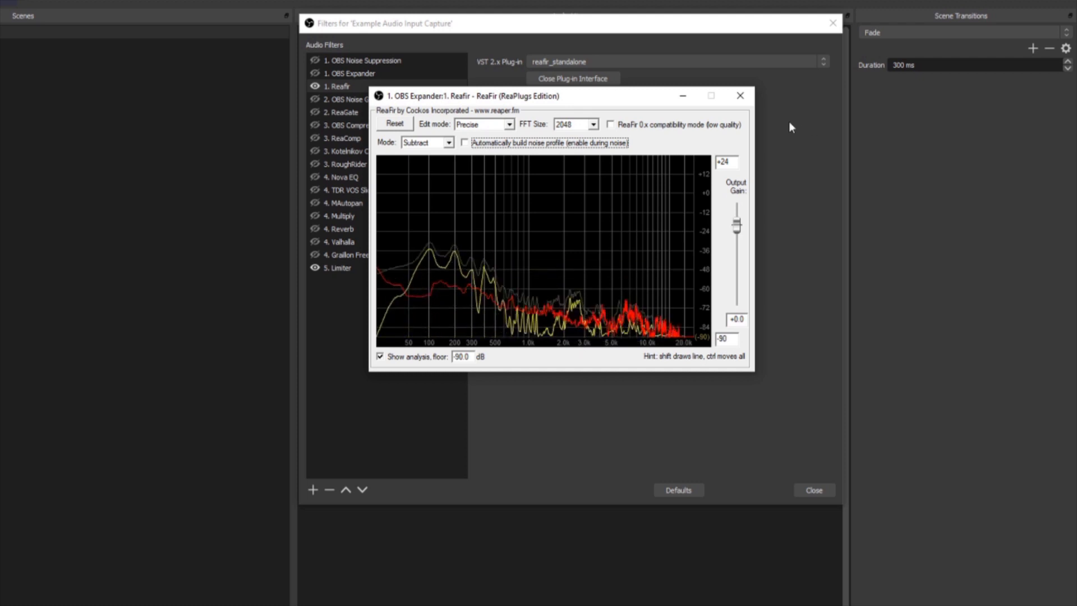
click(740, 96)
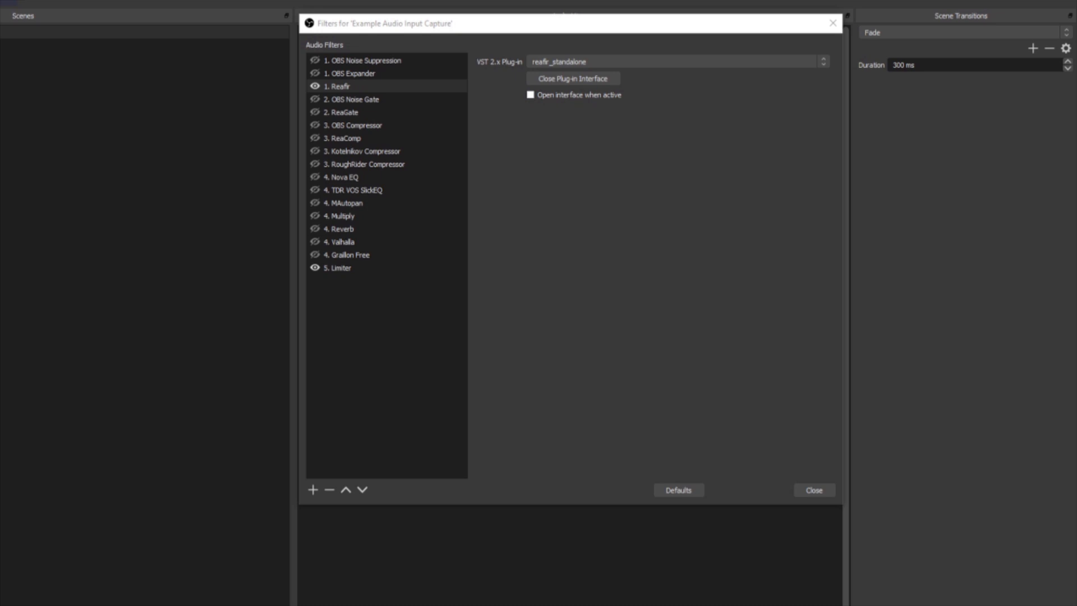
Toggle the three noise removal filters, leaving OBS Noise Suppression and OBS Expander enabled and Reafir disabled
click(314, 86)
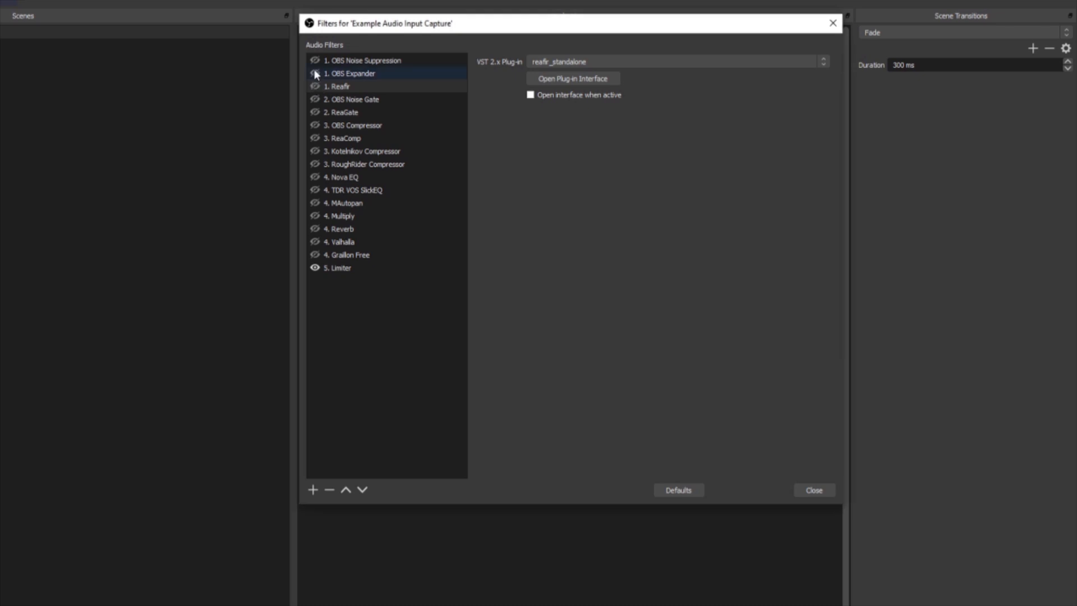
click(315, 60)
click(339, 56)
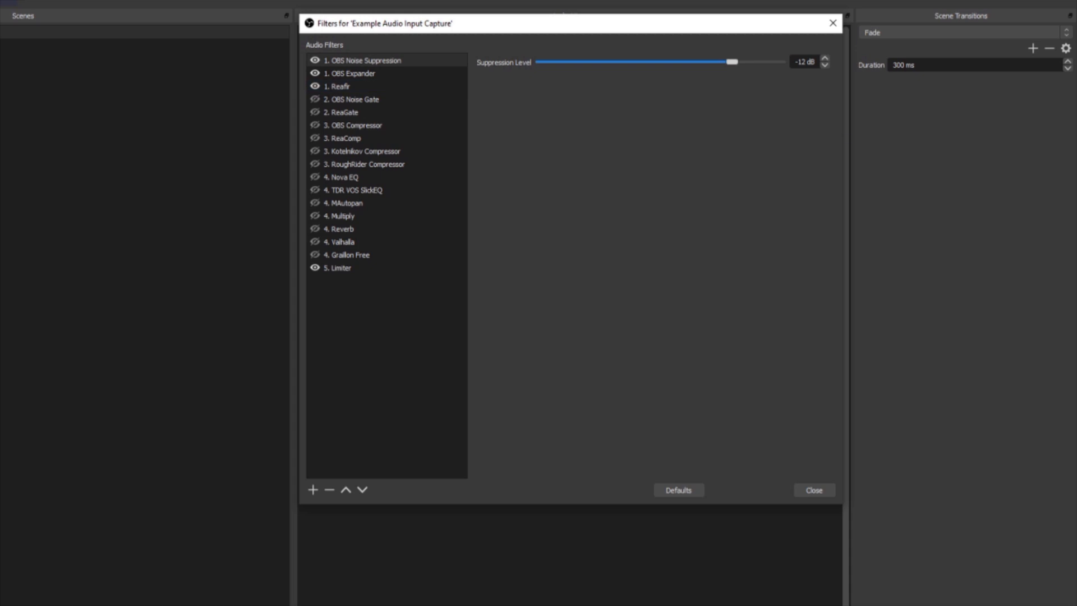
click(314, 73)
click(315, 71)
click(315, 87)
click(316, 61)
click(314, 86)
Try out the OBS Noise Gate filter with its existing thresholds and disable it again
click(351, 101)
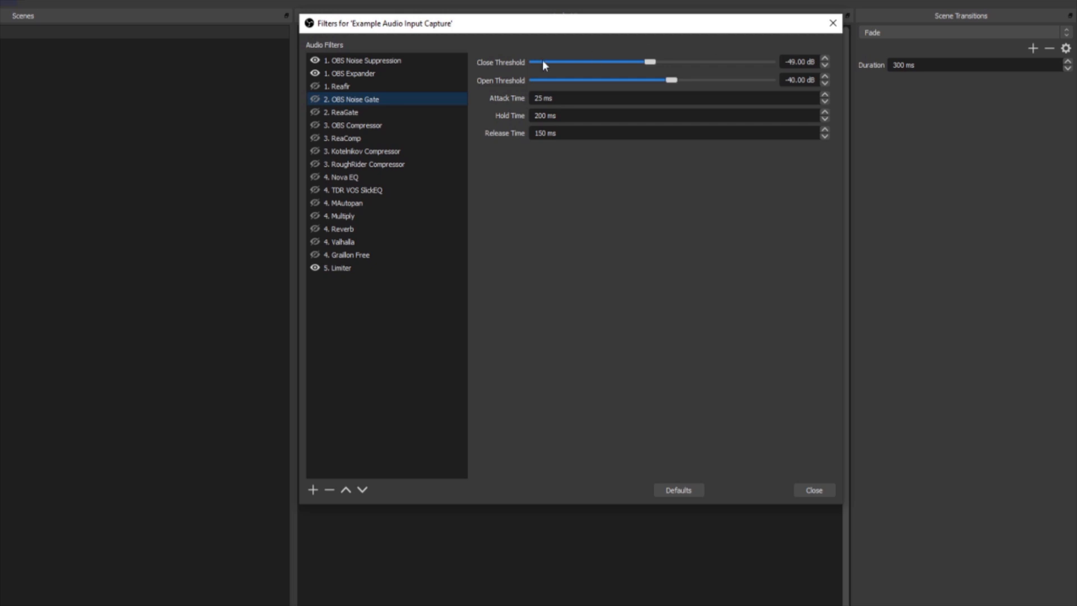
click(315, 99)
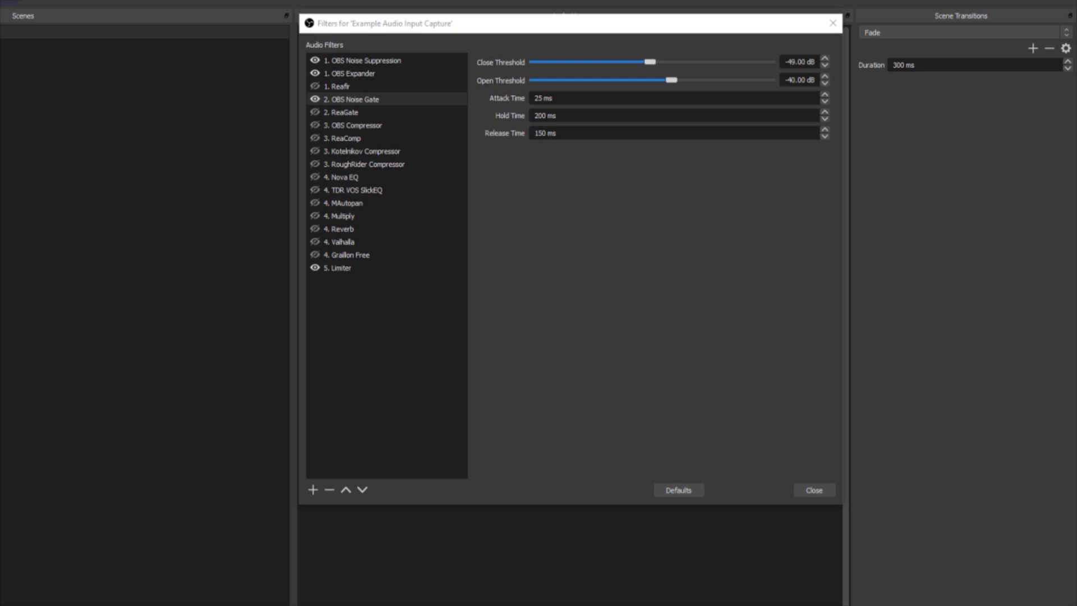
click(315, 99)
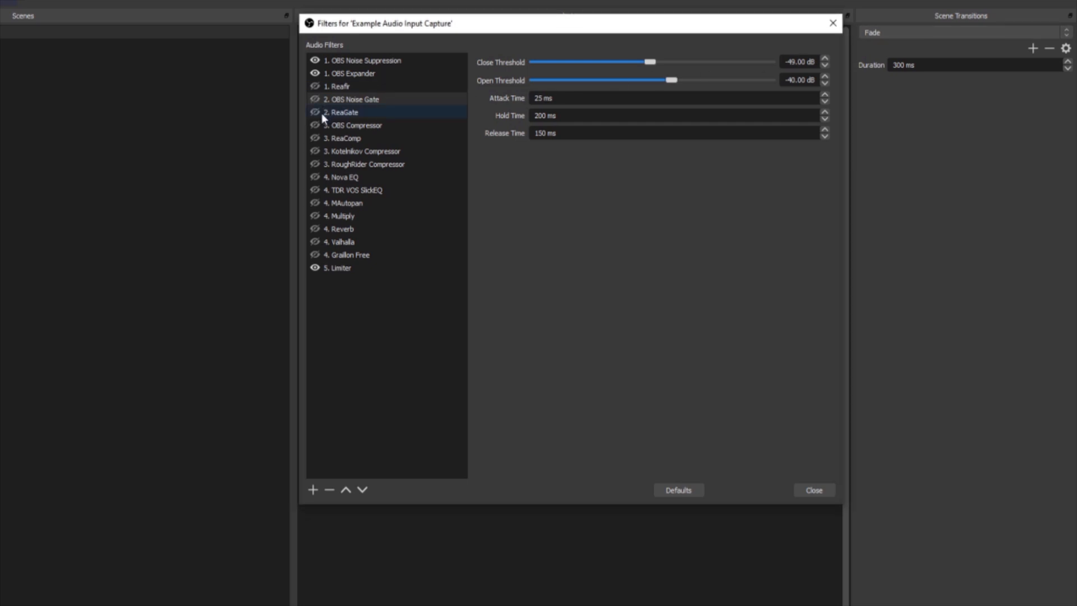
Enable the ReaGate filter and review its gate settings in the plug-in interface
click(316, 112)
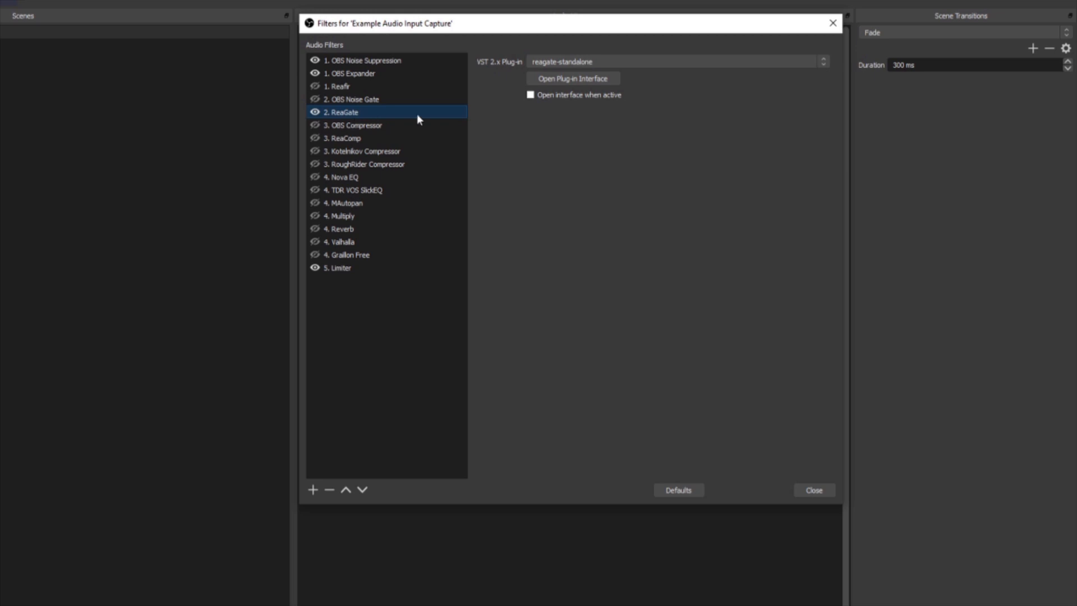
click(573, 79)
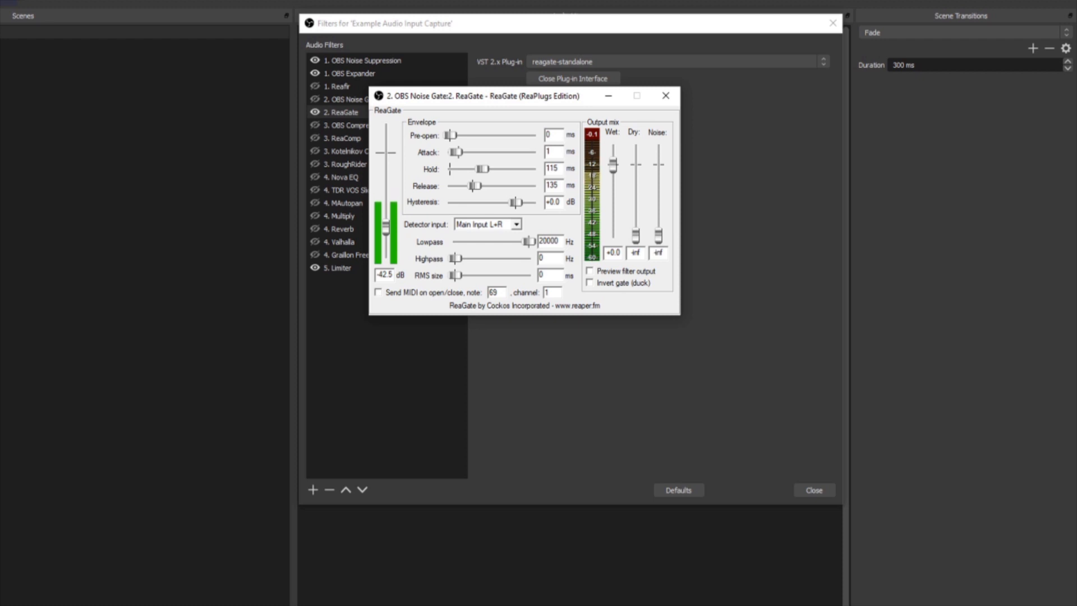
click(665, 96)
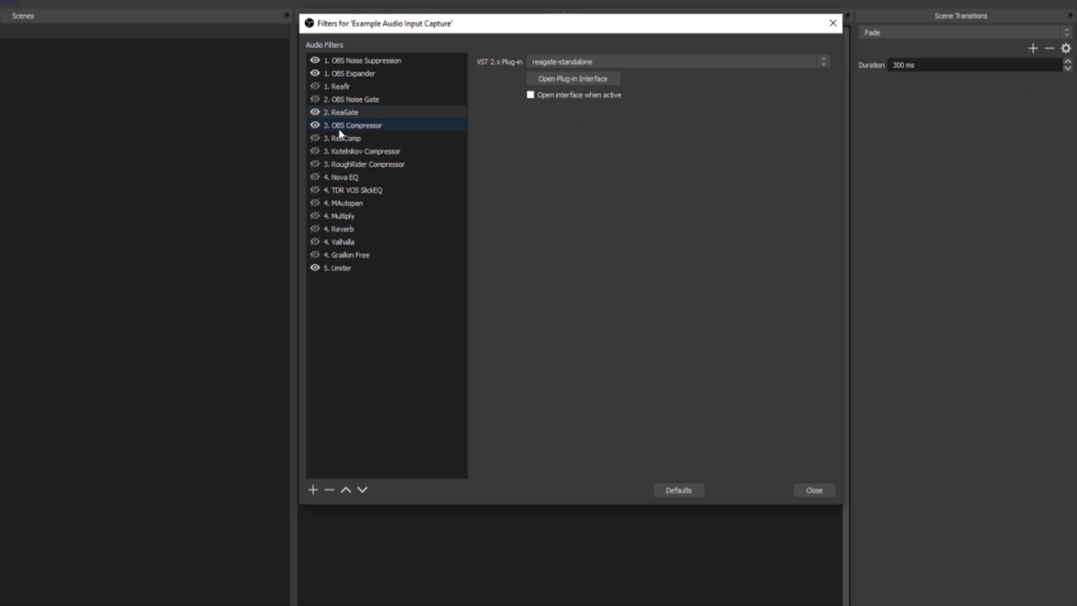
Disable the OBS Compressor filter, enable ReaComp and review its compression settings in the plug-in interface
click(358, 128)
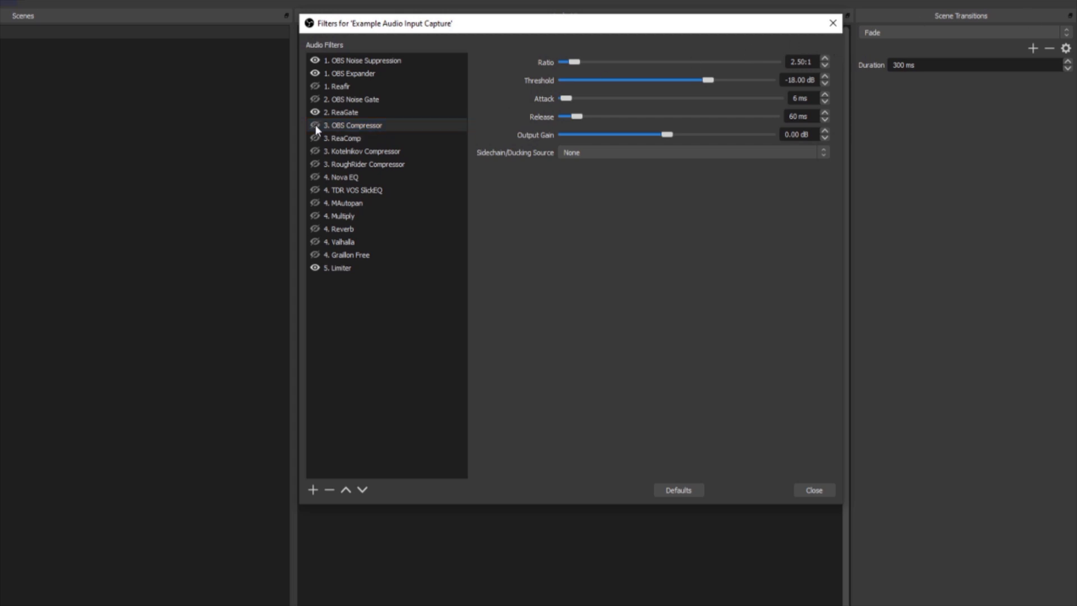
click(345, 140)
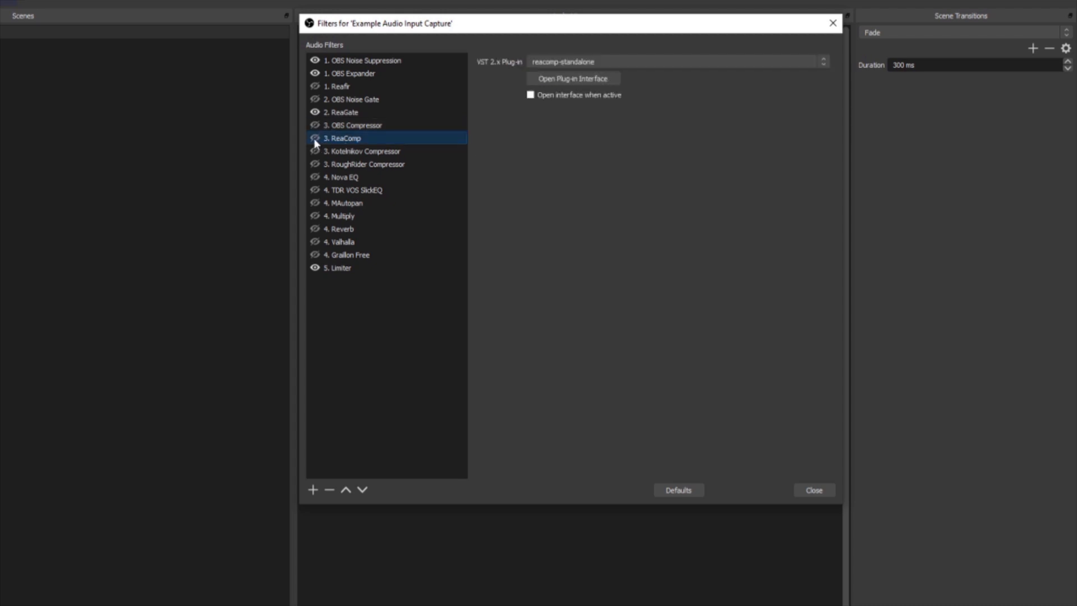
click(560, 81)
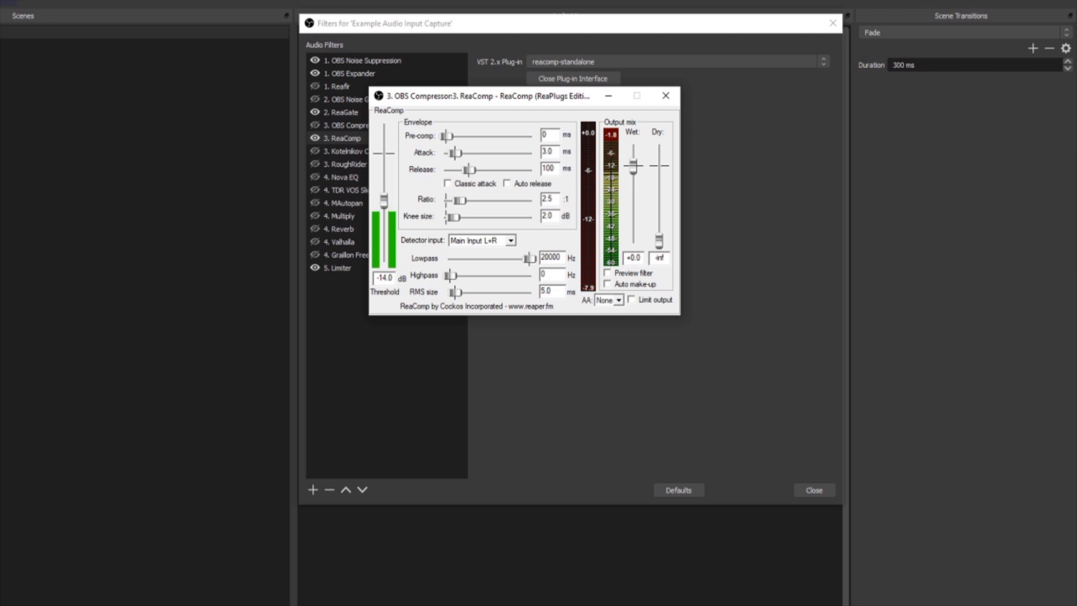
click(664, 94)
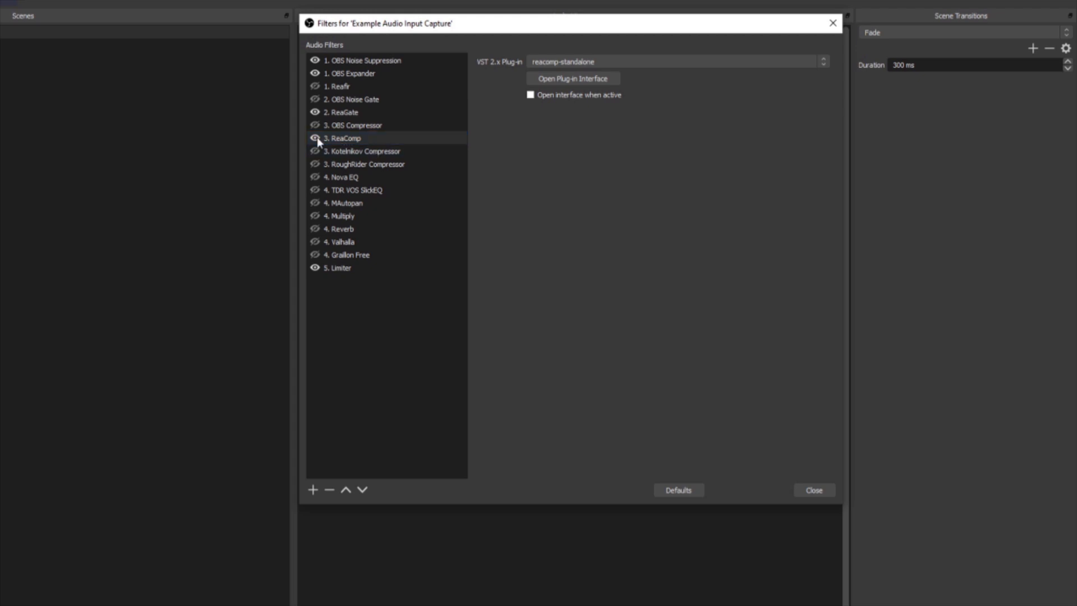
Replace ReaComp with the Kotelnikov Compressor as the active filter and set its threshold to -14.9 dB
click(315, 151)
click(341, 151)
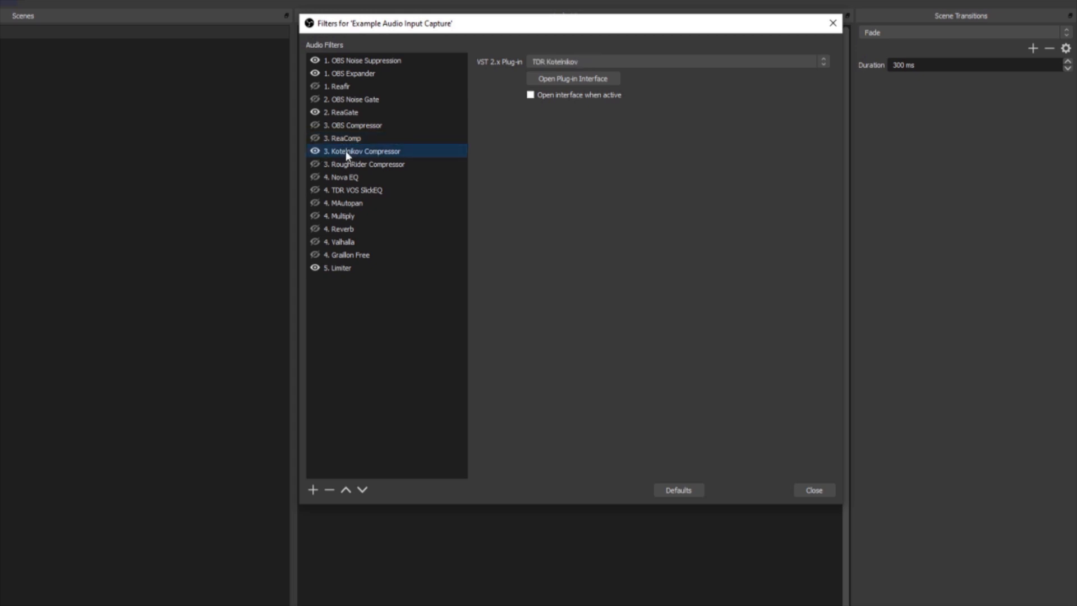
click(580, 77)
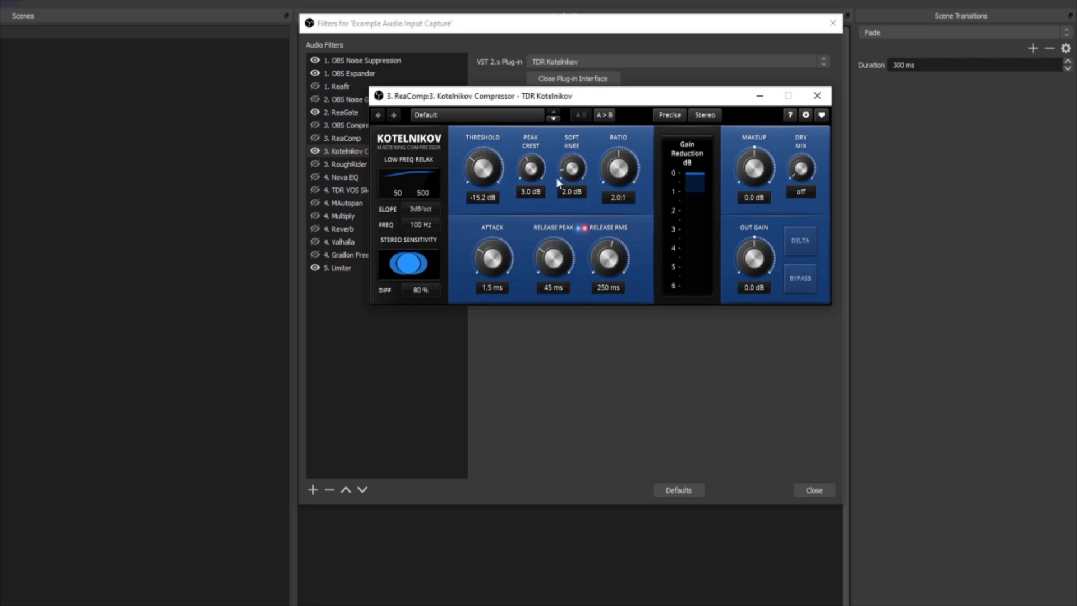
mouse_move(481, 175)
mouse_down()
mouse_move(482, 233)
mouse_move(482, 176)
mouse_move(492, 167)
mouse_up()
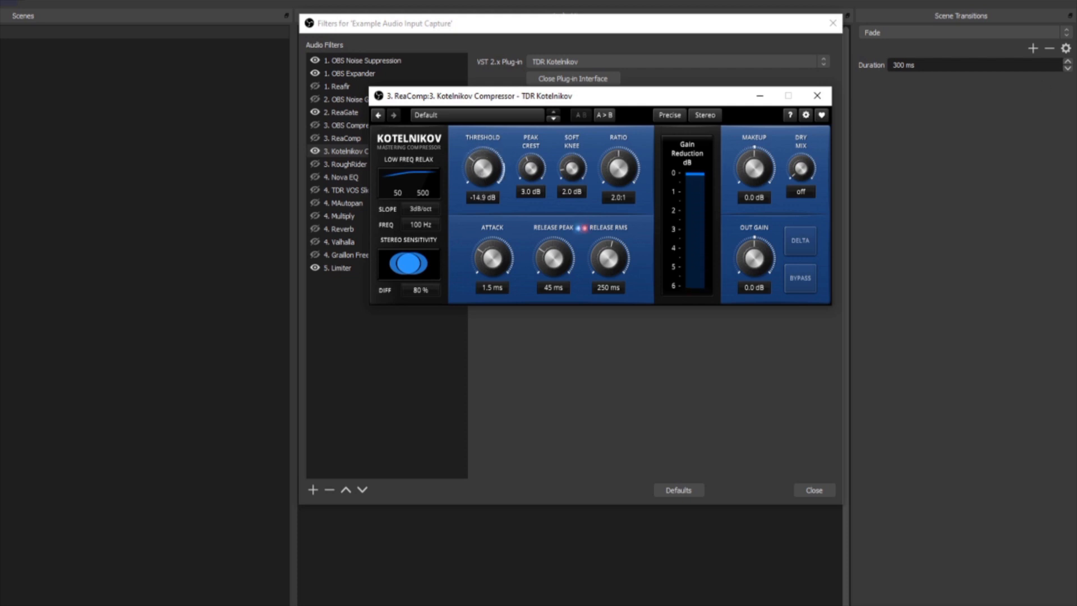
click(822, 95)
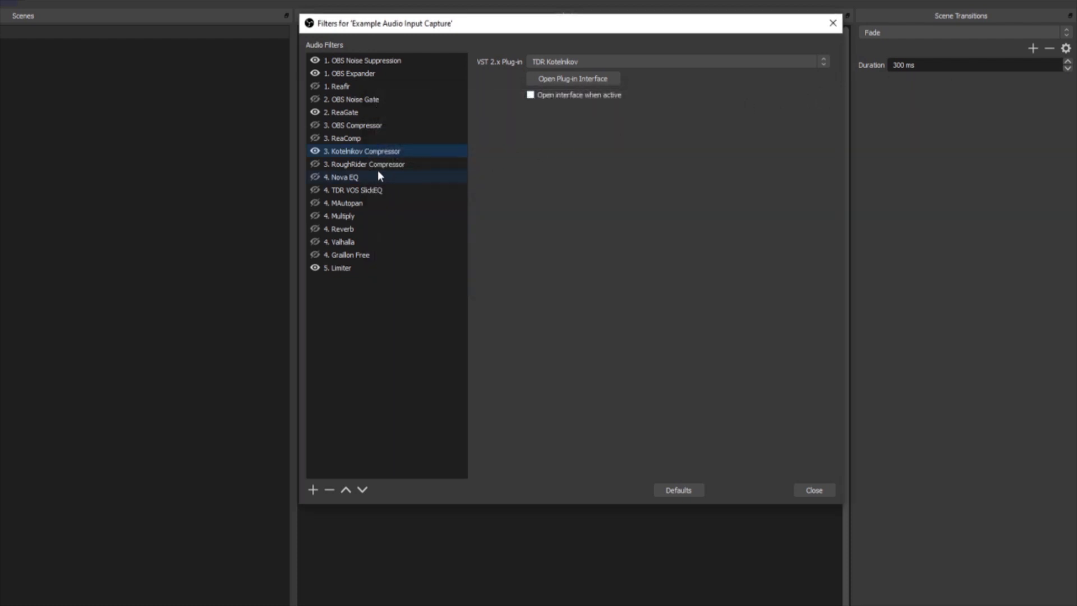
Switch from Kotelnikov to the RoughRider Compressor, try a 1000:1 ratio and settle on 40:1
click(314, 163)
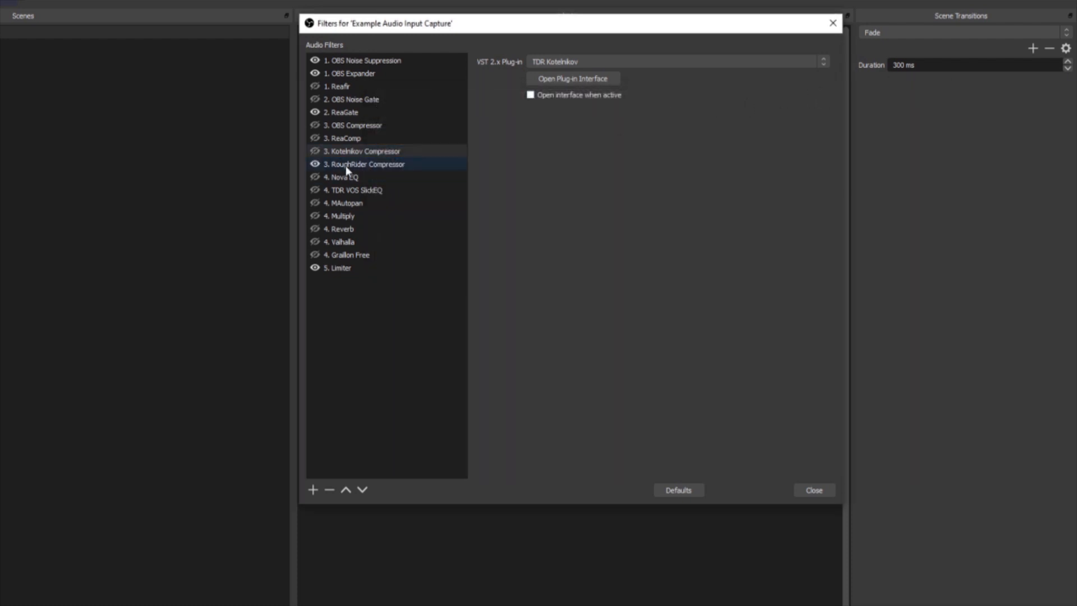
click(558, 80)
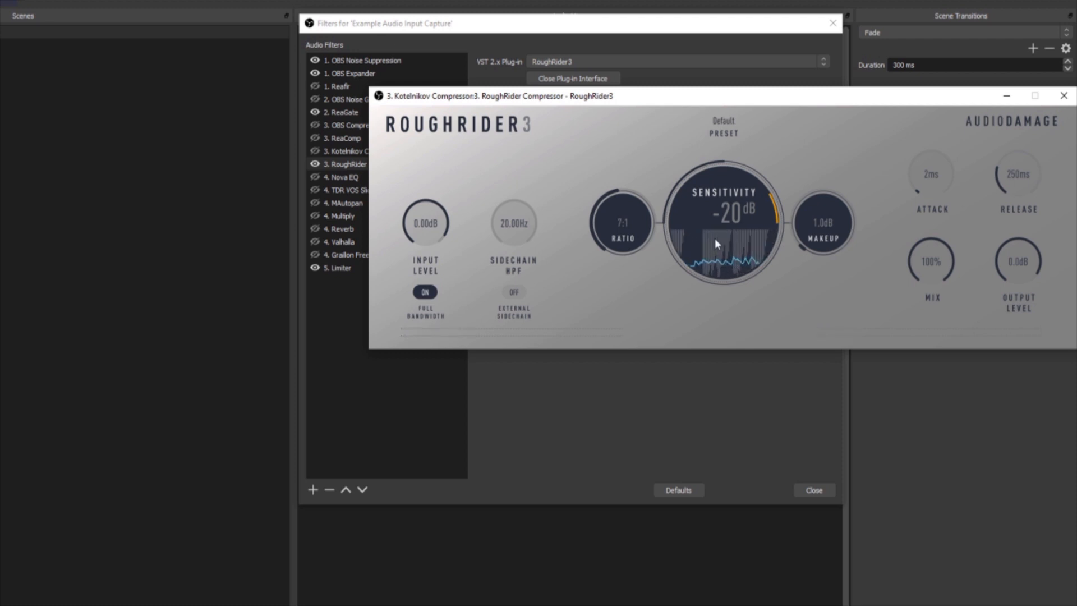
drag(614, 231, 625, 85)
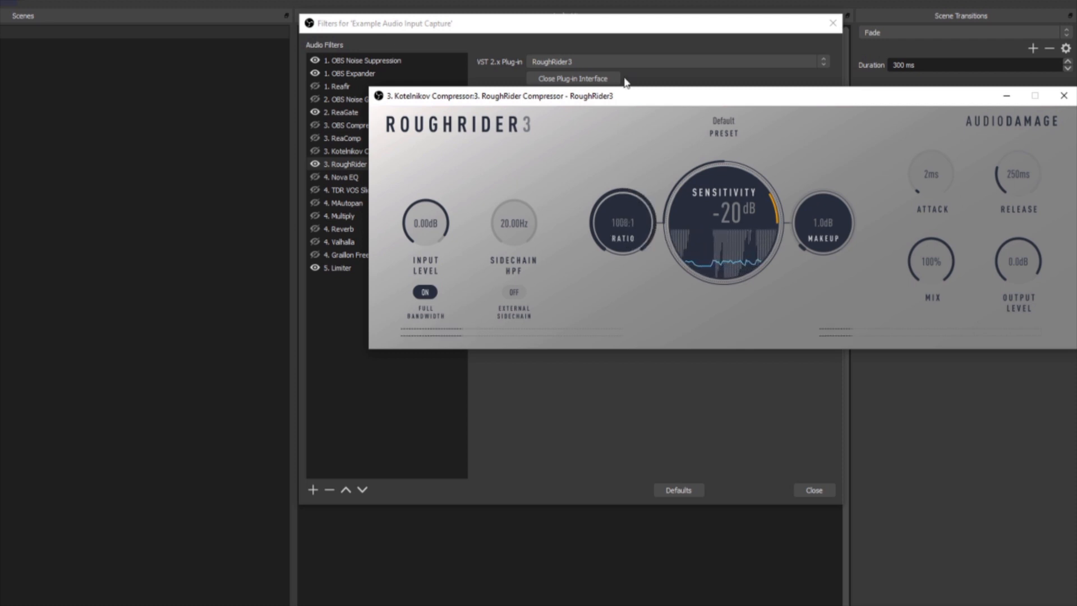
drag(627, 85, 644, 232)
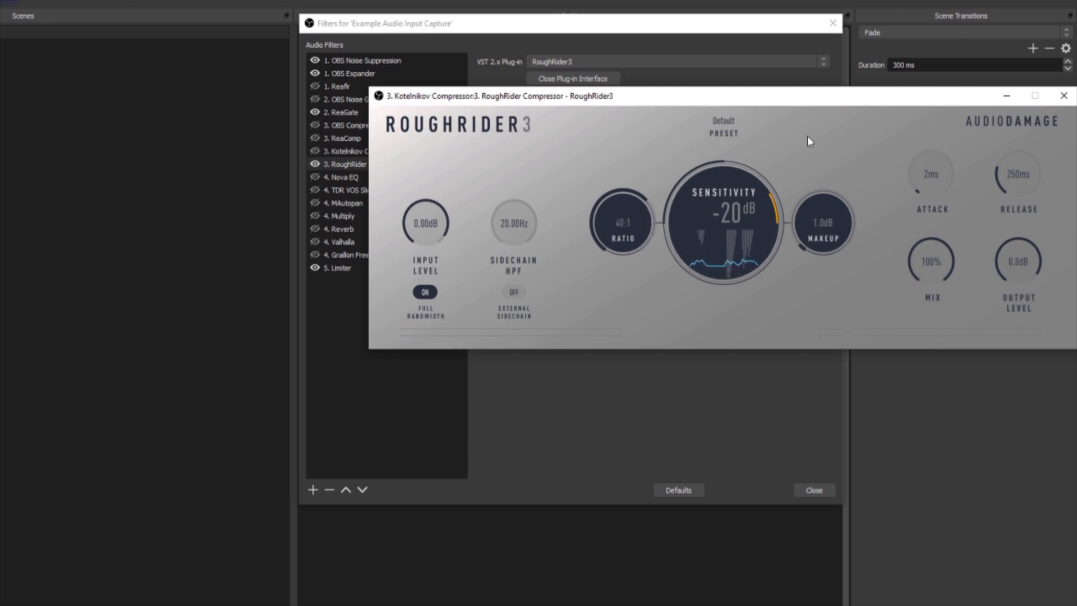
click(1062, 99)
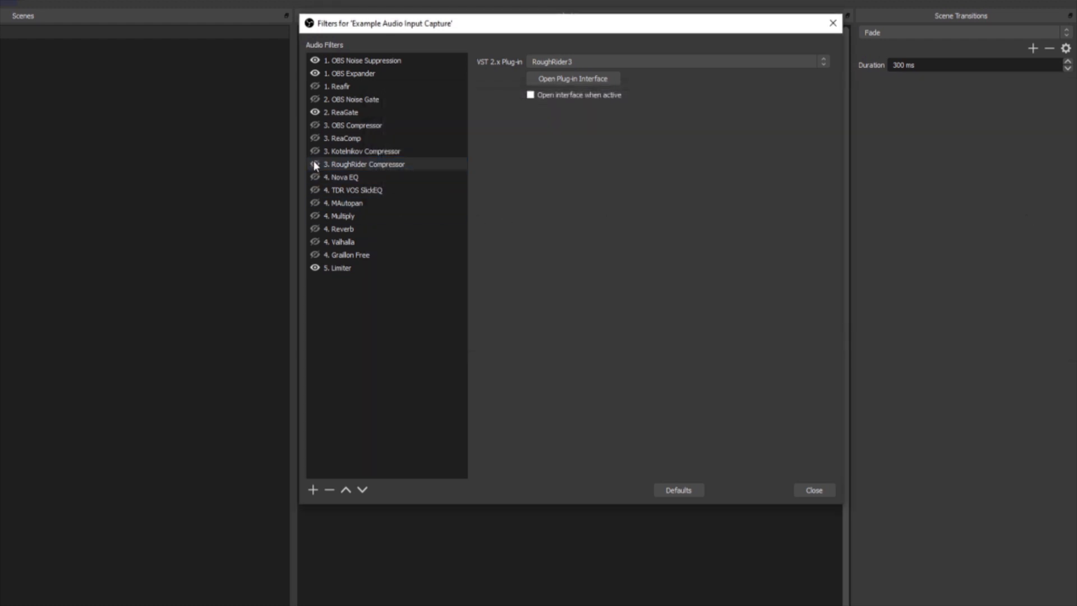
Compare the four compressors one at a time, leaving only RoughRider enabled, and review the Limiter's threshold and release
click(346, 123)
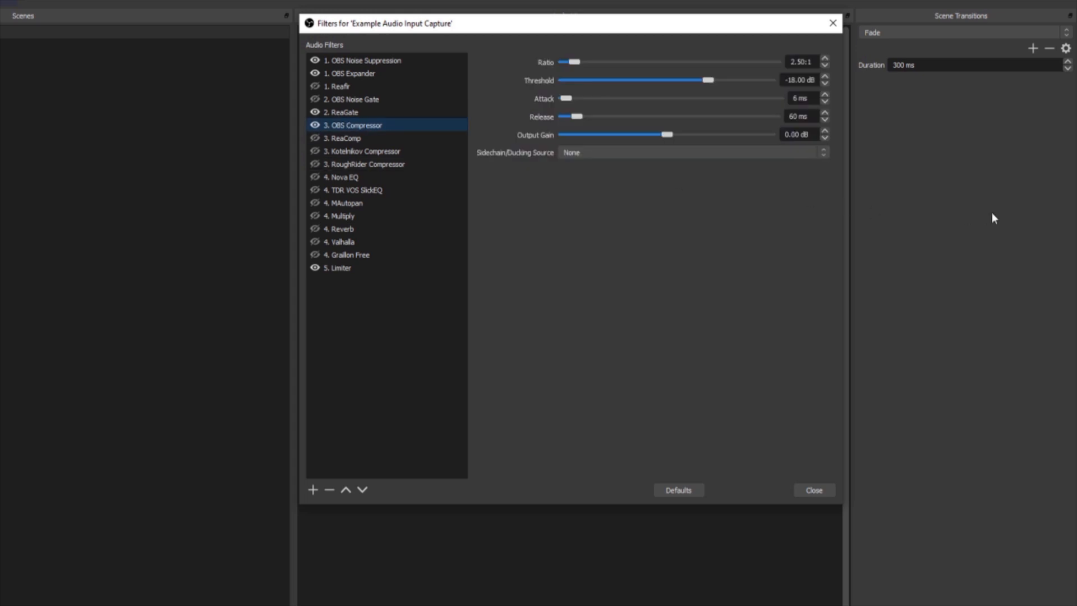
click(313, 139)
click(336, 137)
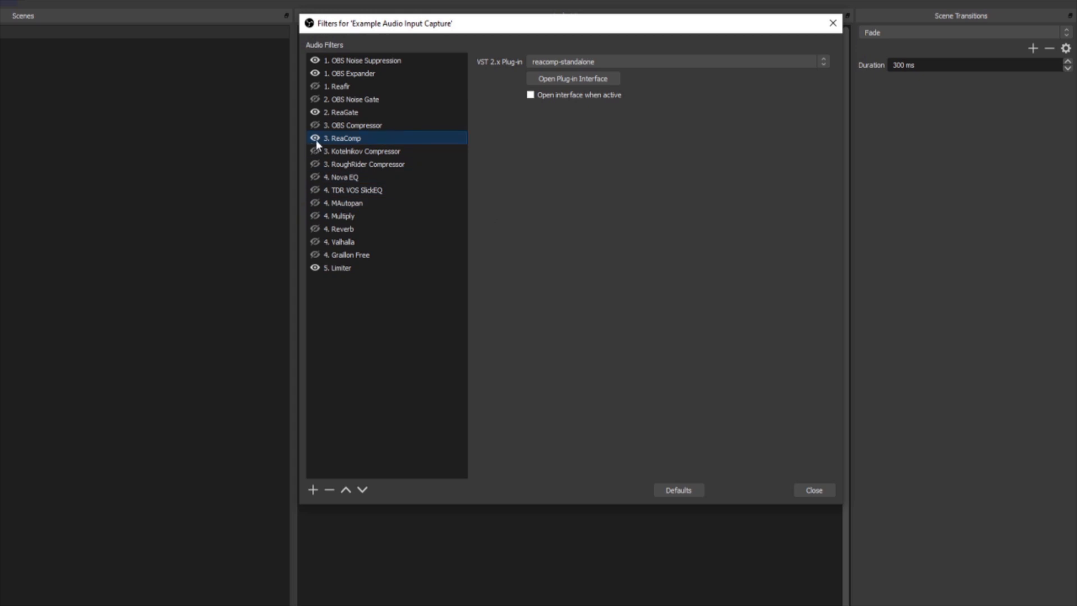
click(354, 149)
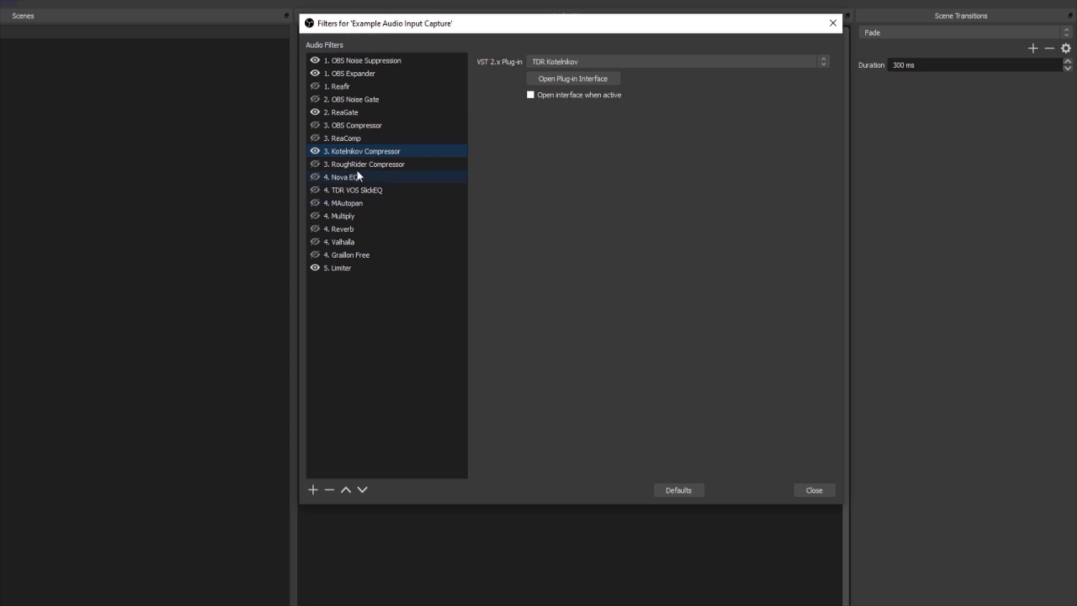
click(315, 163)
click(351, 164)
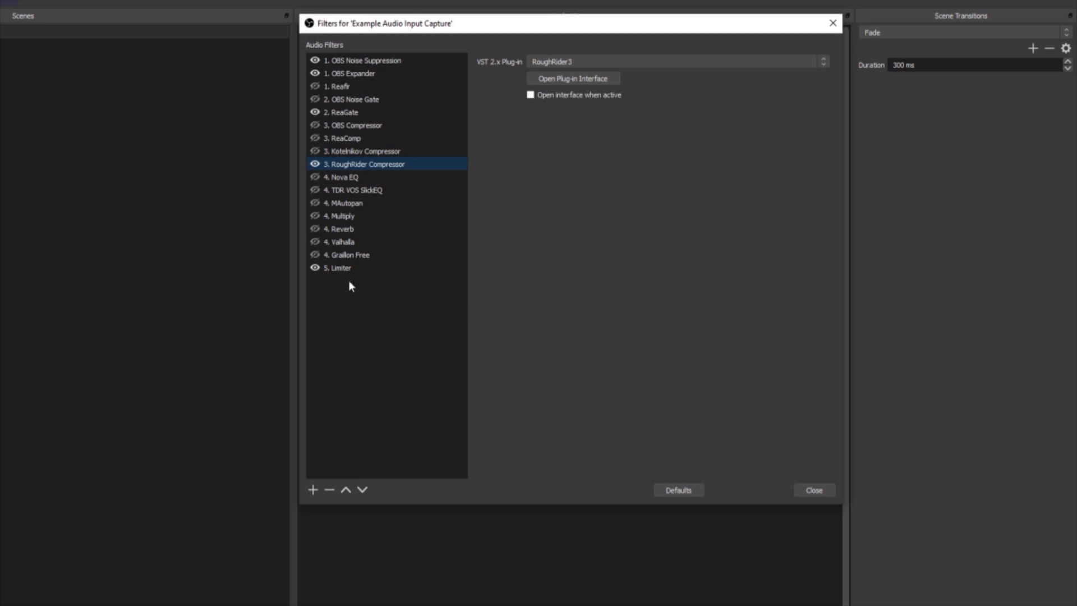
click(328, 270)
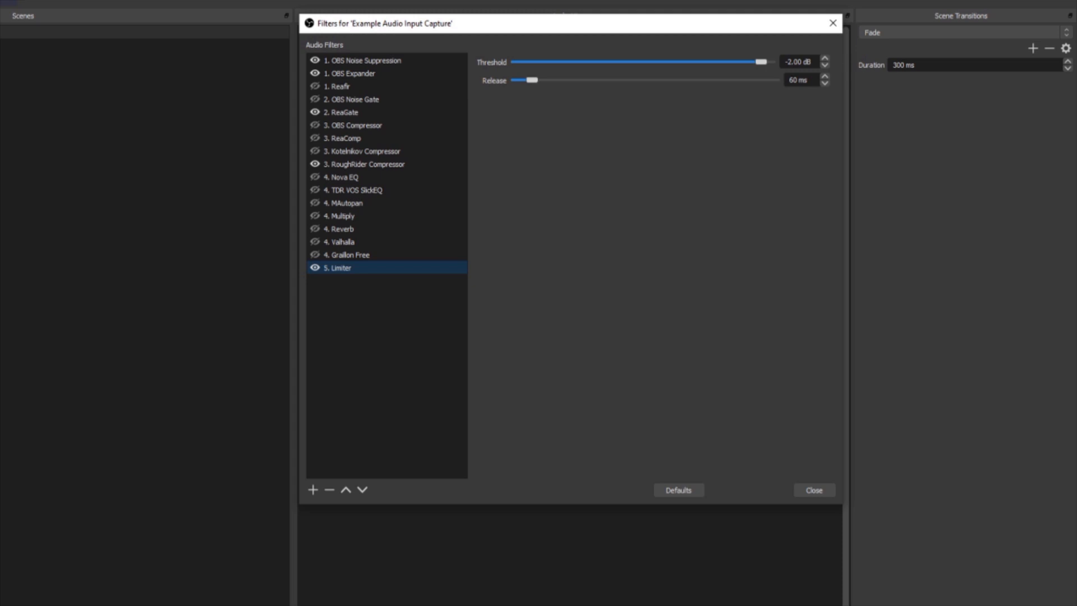
click(833, 23)
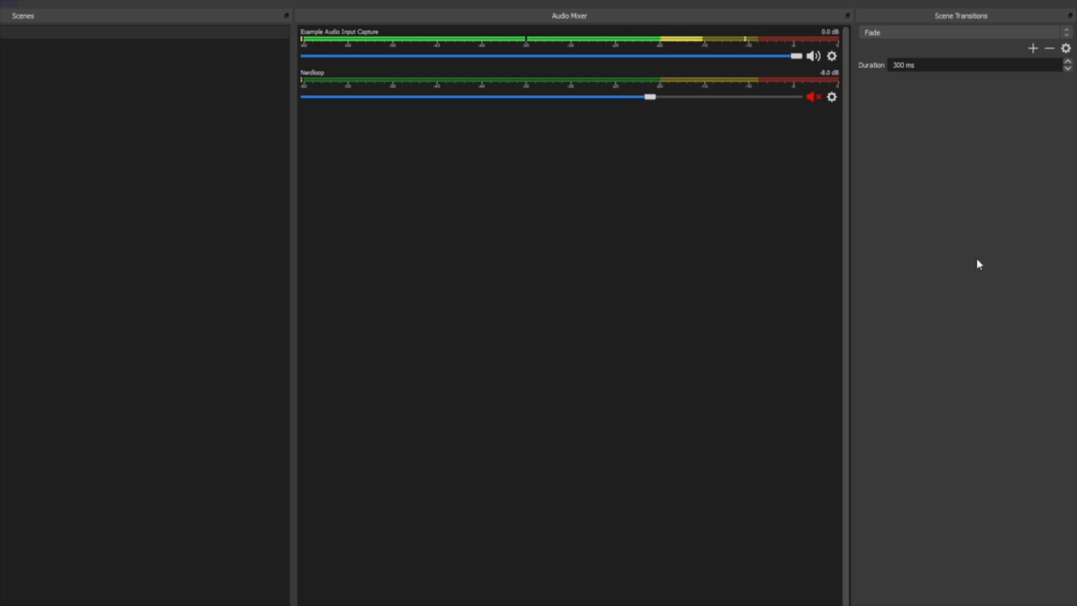
Unmute the Nerdloop source and review its Compressor filter, including the sidechain/ducking source setting
click(813, 98)
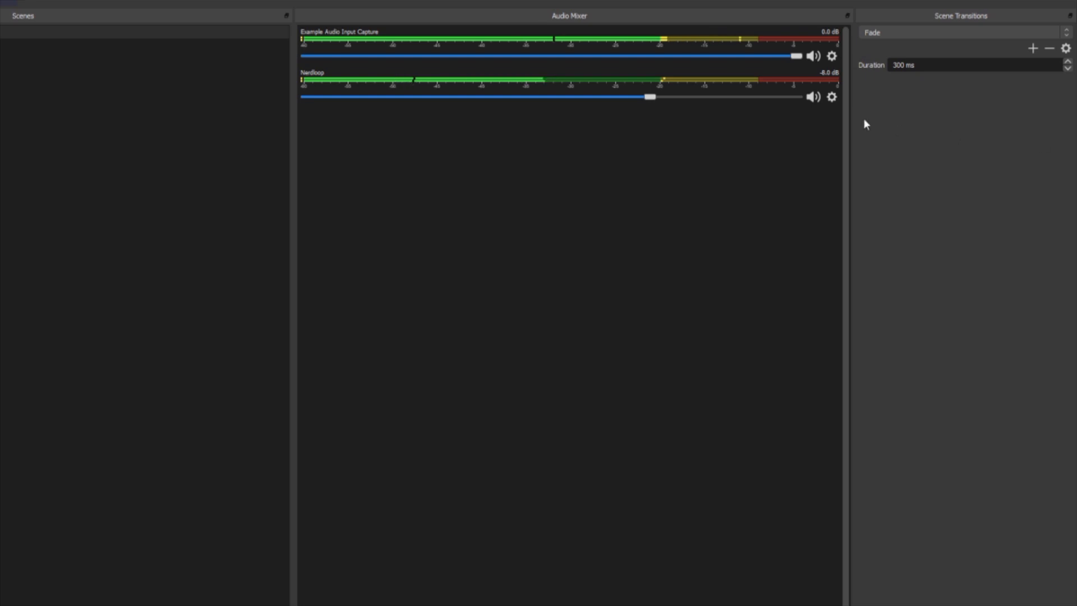
right_click(549, 81)
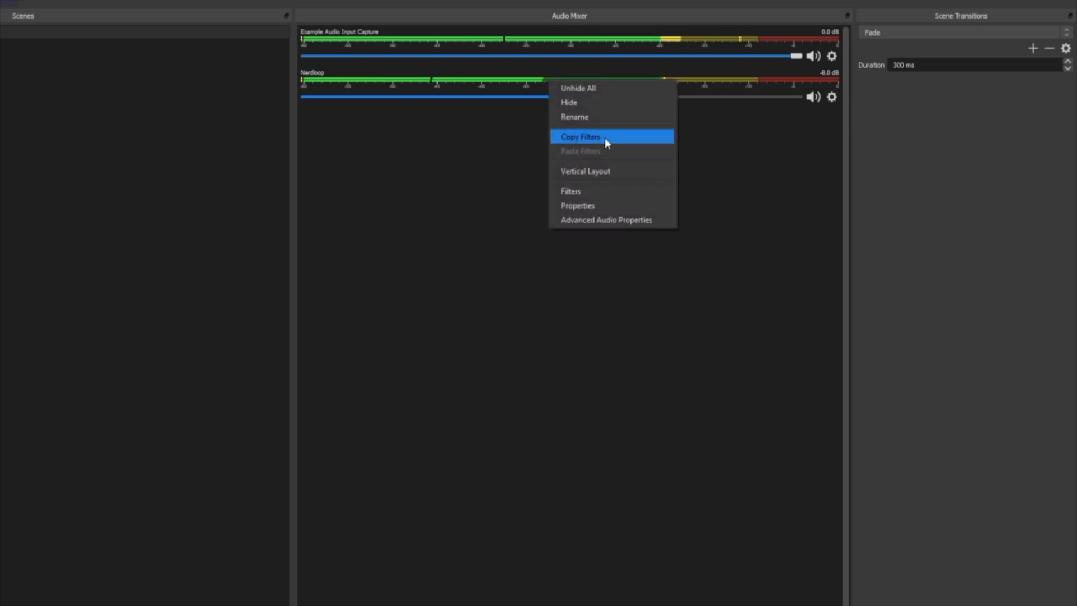
click(618, 191)
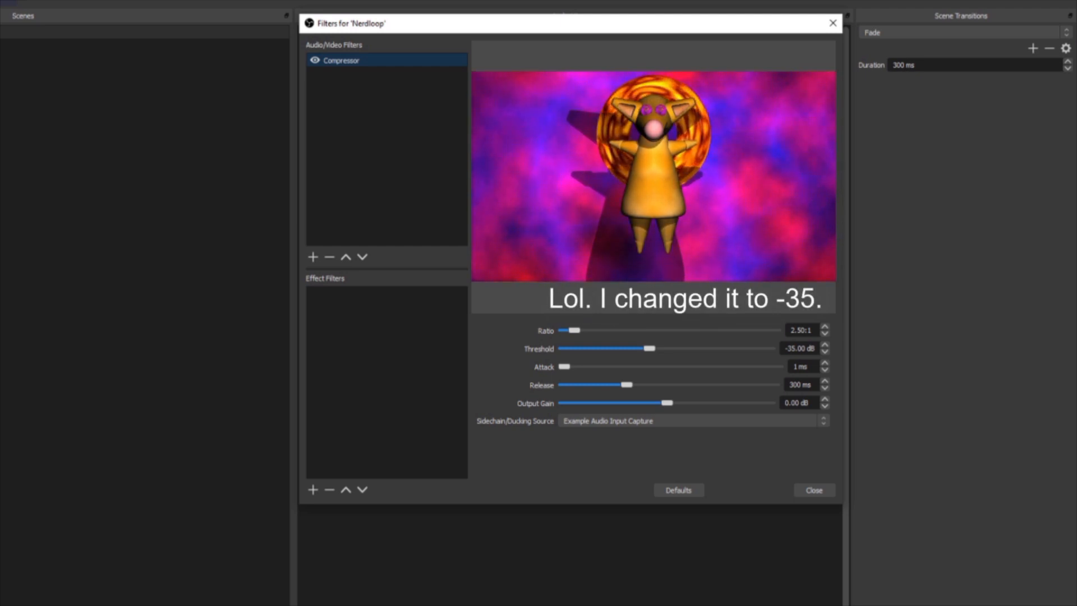
click(833, 23)
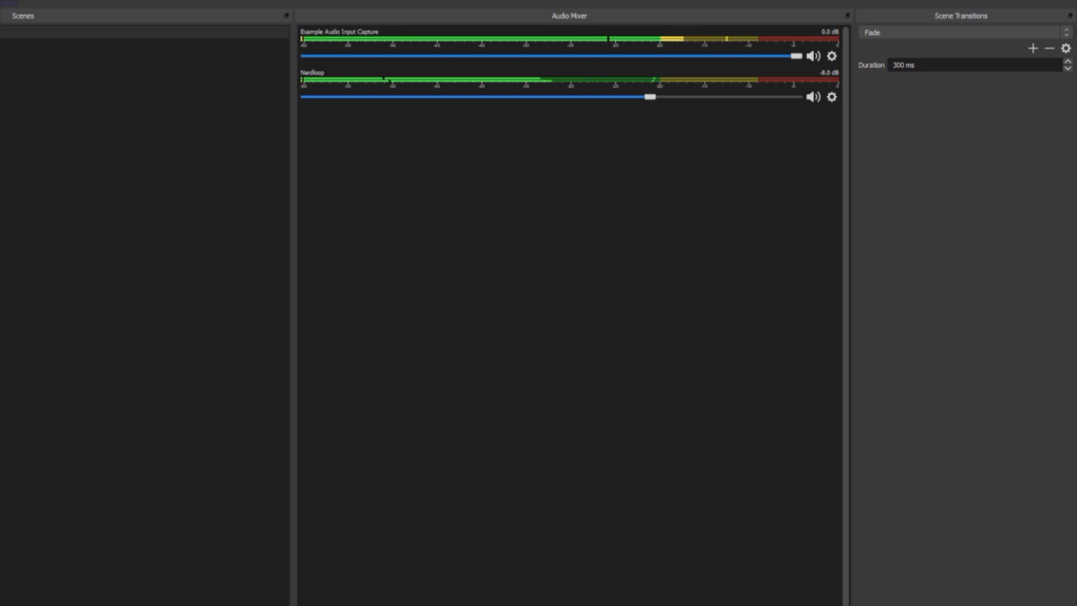
Reopen the filters for Example Audio Input Capture and try Nova EQ with the Edge Density preset
right_click(510, 36)
click(572, 148)
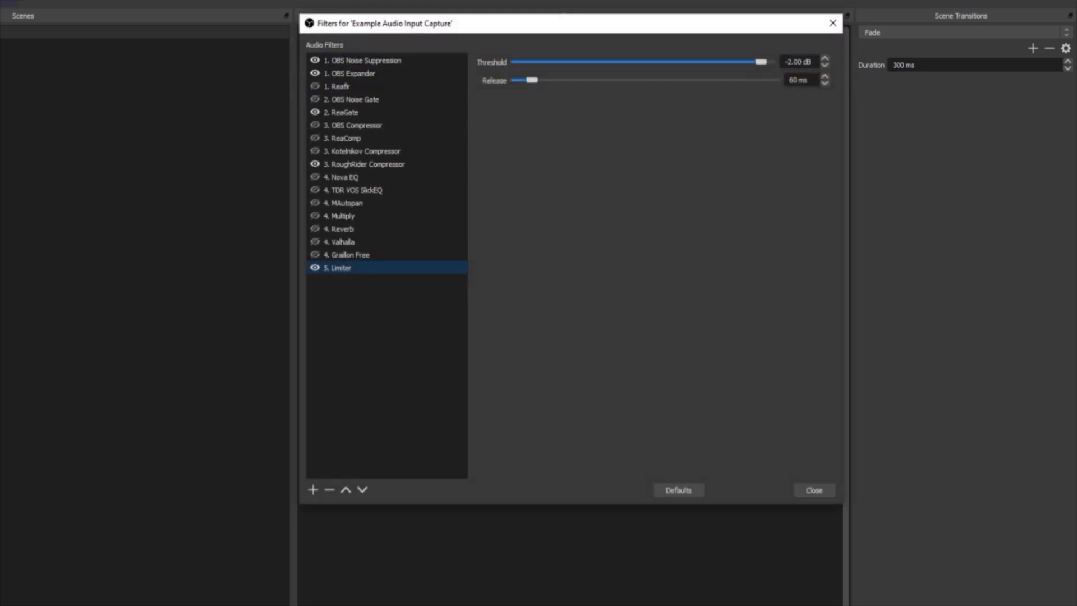
click(352, 178)
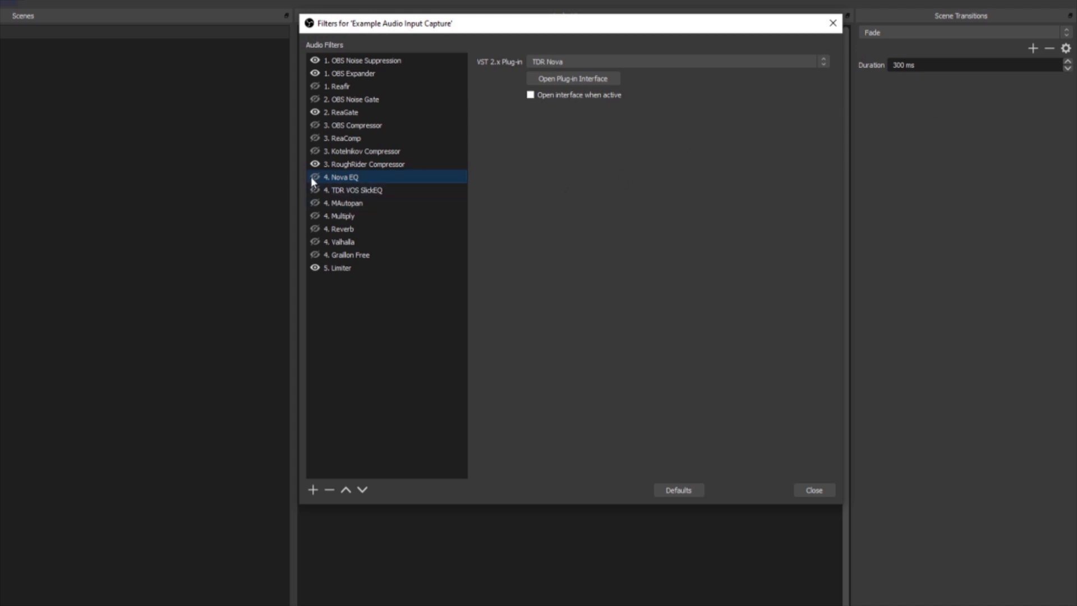
click(571, 79)
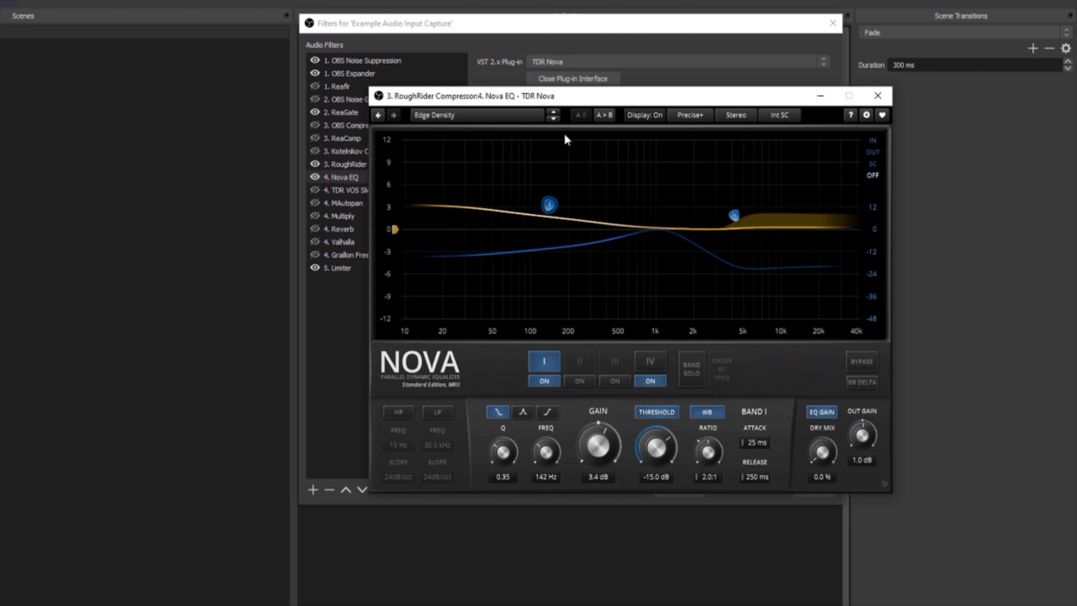
click(495, 117)
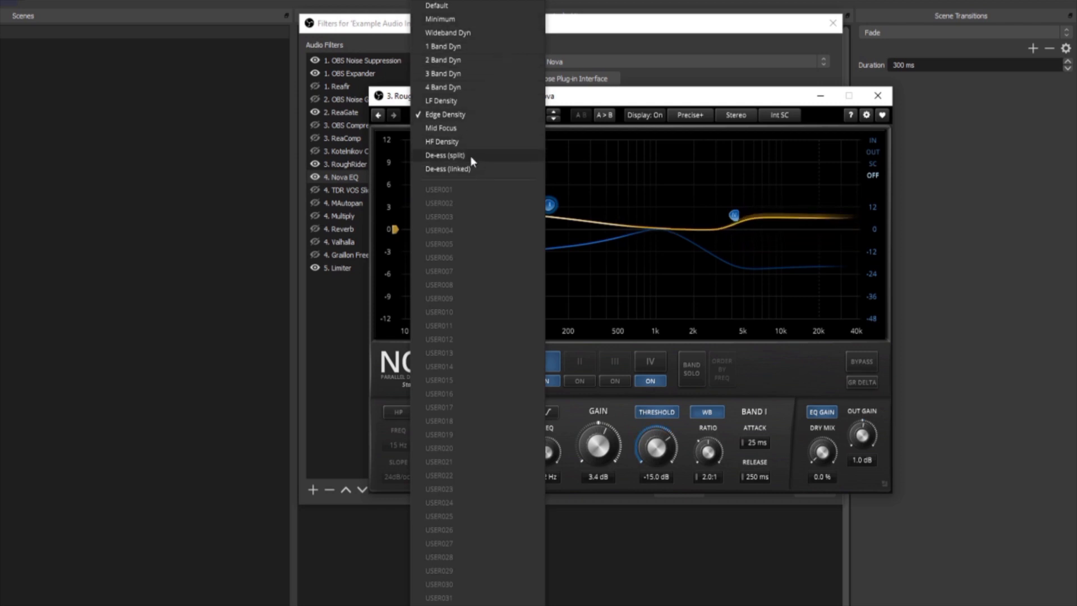
click(454, 115)
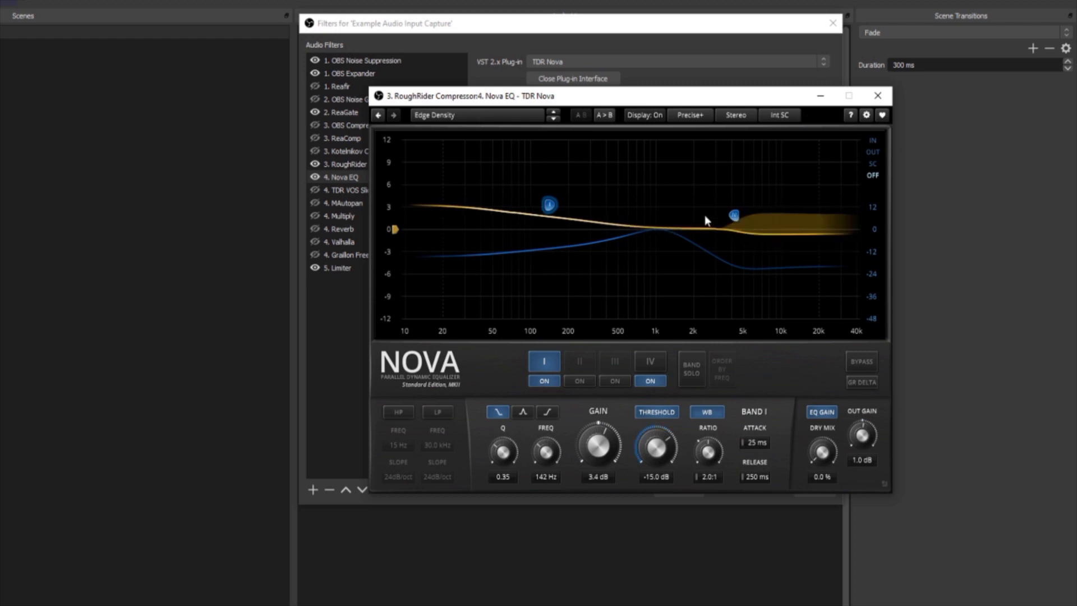
click(880, 100)
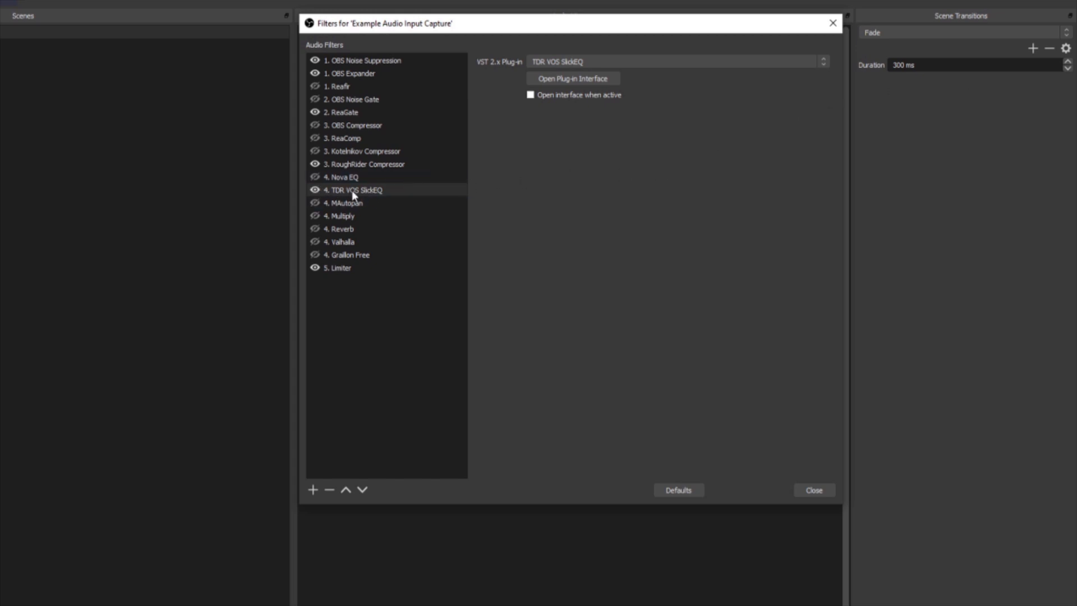
Try out the low and mid frequency controls of the TDR VOS SlickEQ filter in its plug-in interface
click(577, 78)
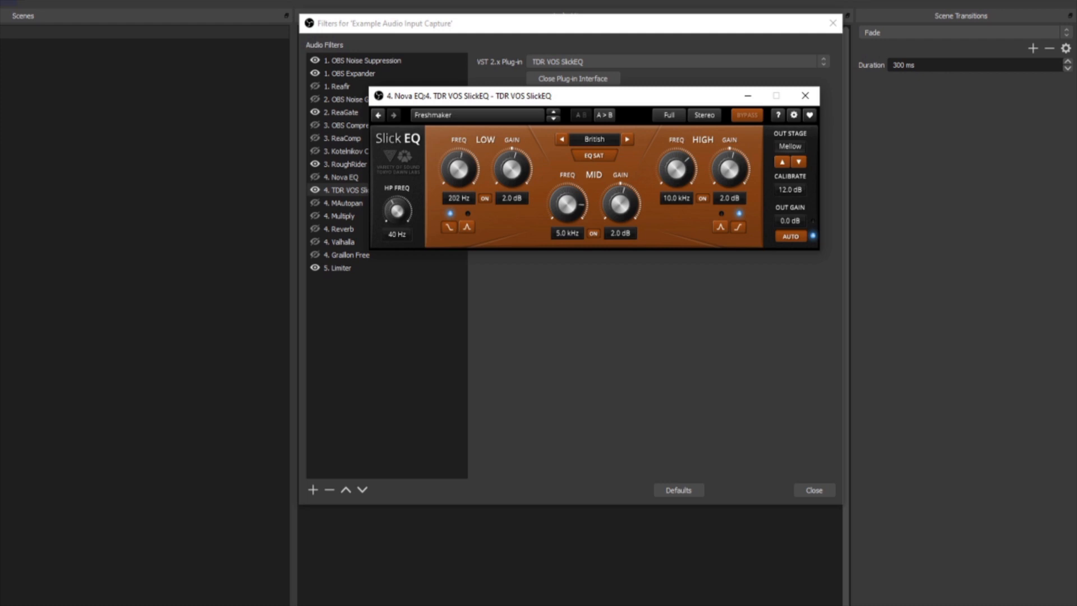
drag(460, 168, 463, 175)
drag(568, 206, 570, 202)
click(807, 96)
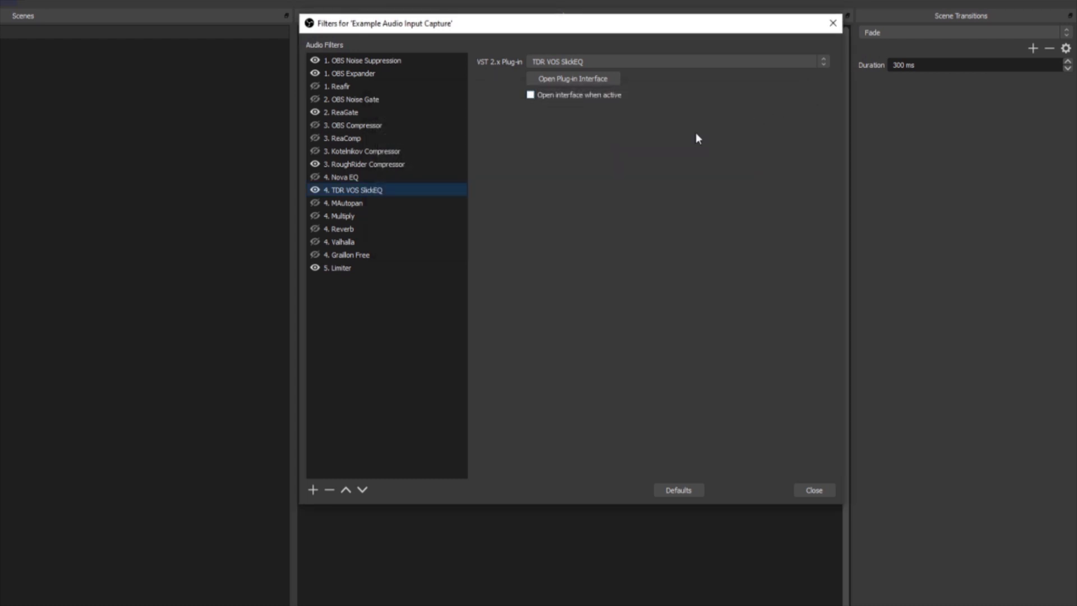
Enable the MAutopan filter in place of TDR VOS SlickEQ and try its Normal shape with the Default and Suitcase presets
click(334, 205)
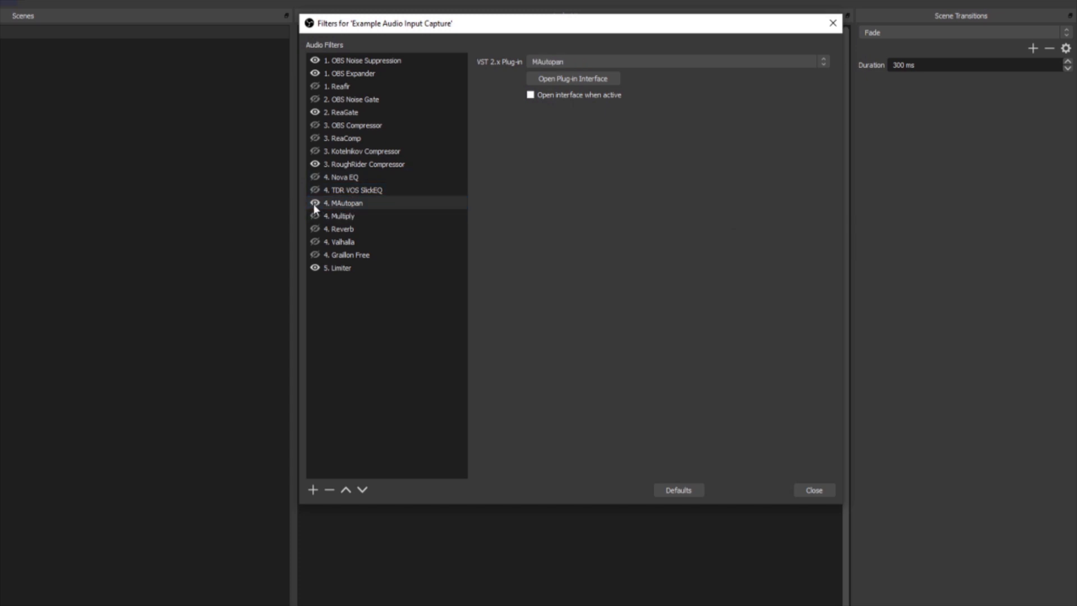
click(583, 75)
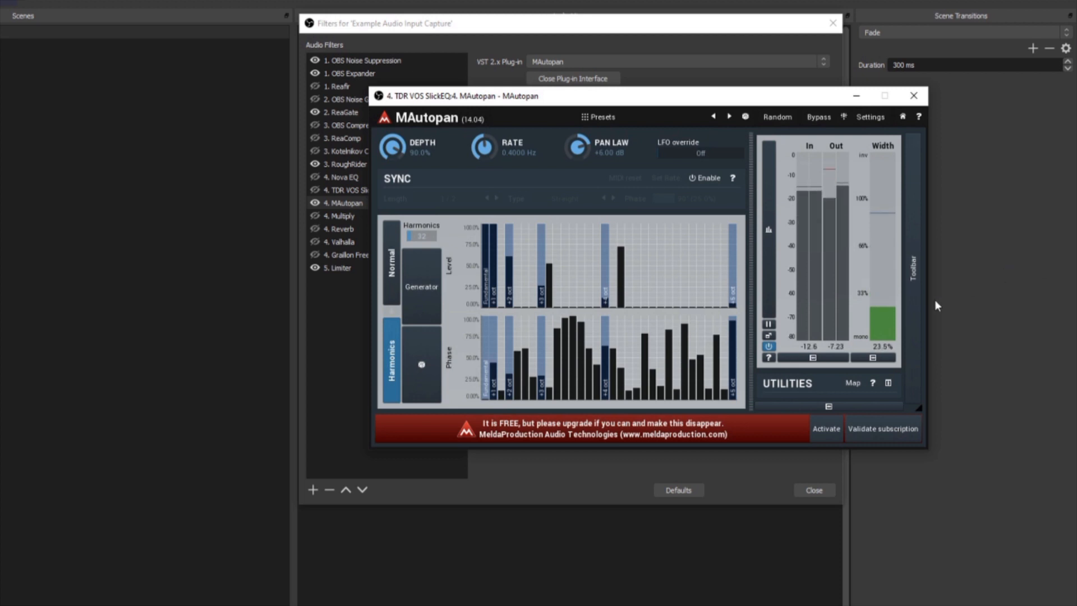
click(391, 260)
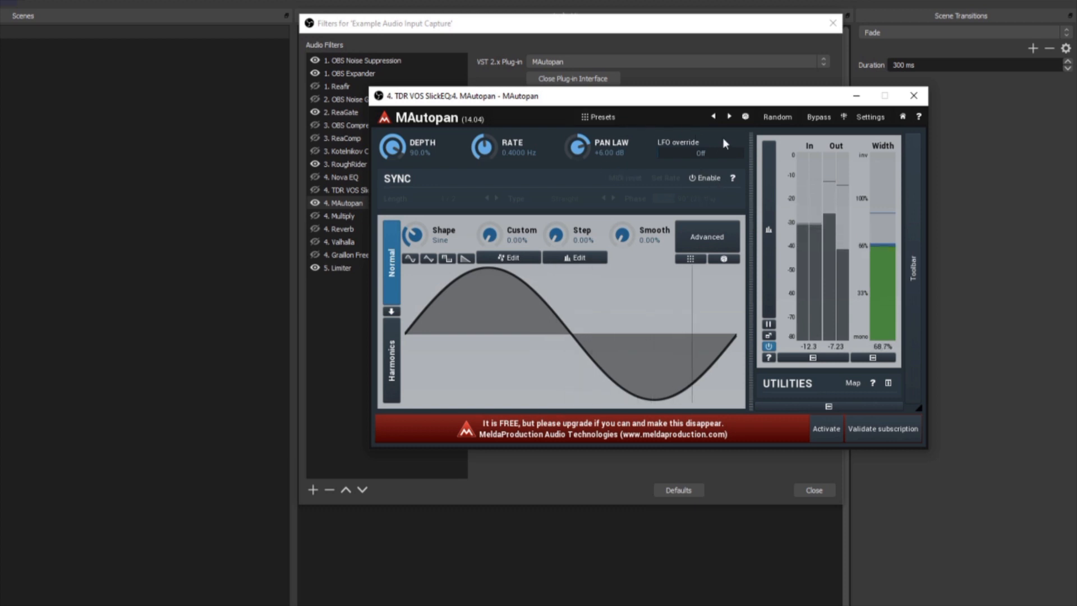
click(730, 117)
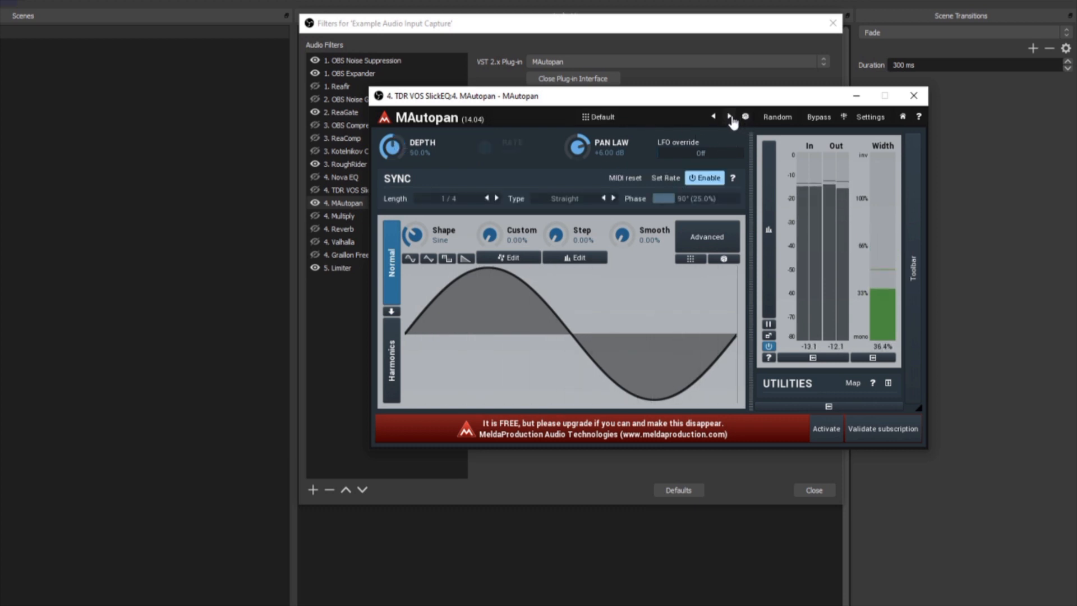
click(730, 117)
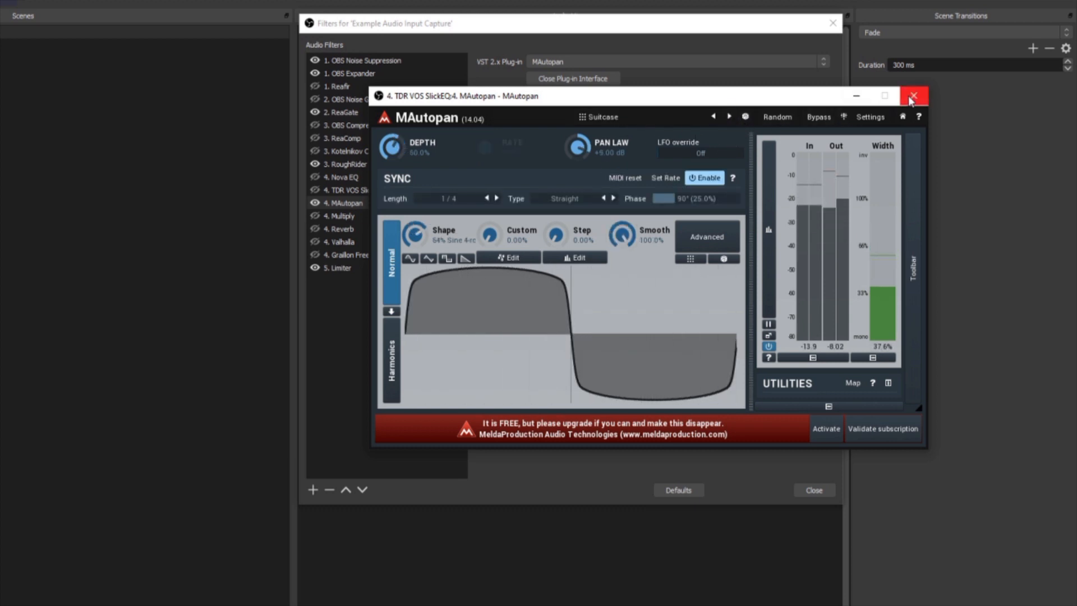
click(912, 97)
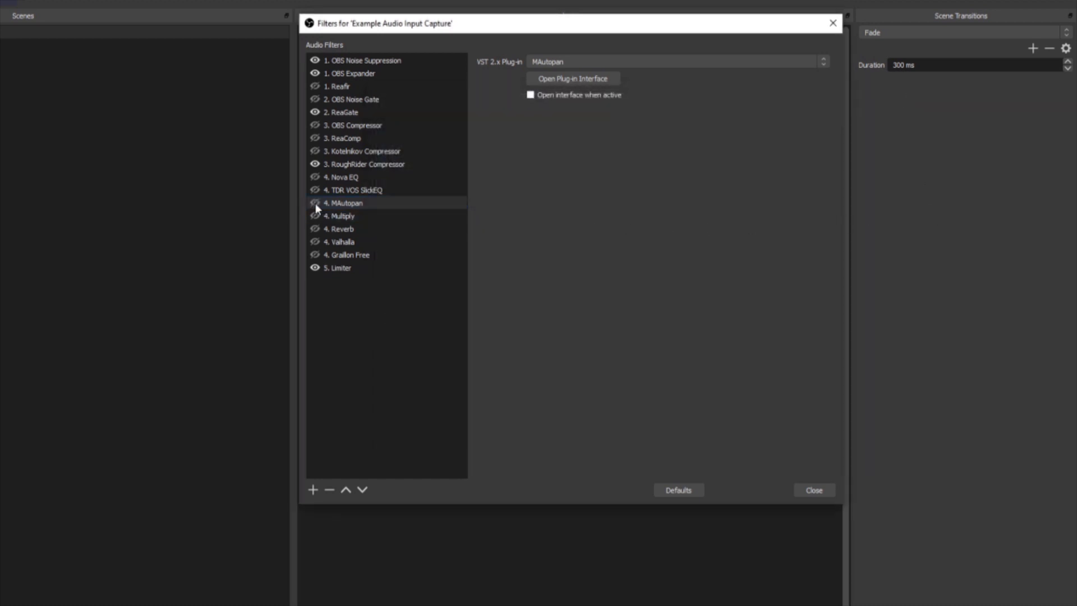
Switch from MAutopan to the Multiply filter and raise its voice count to 6 in the plug-in interface
click(322, 219)
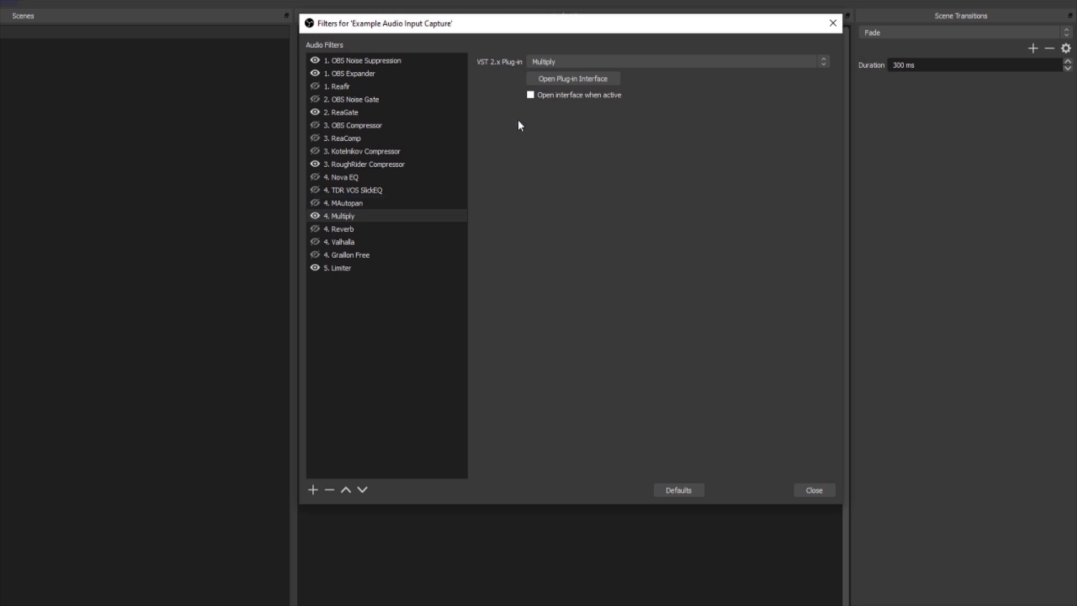
click(586, 79)
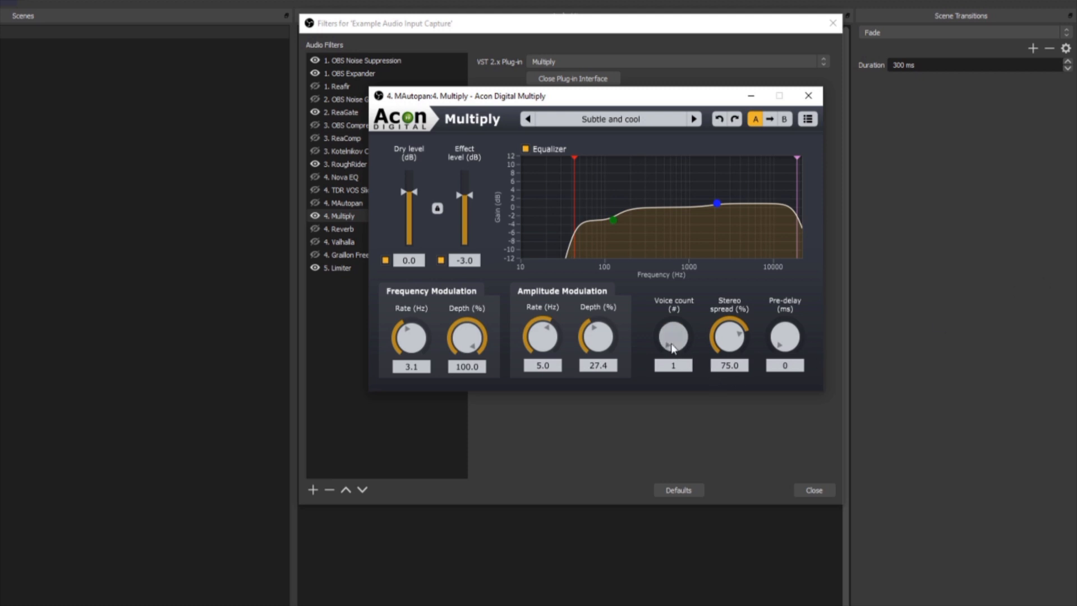
drag(671, 344, 672, 309)
drag(677, 284, 746, 133)
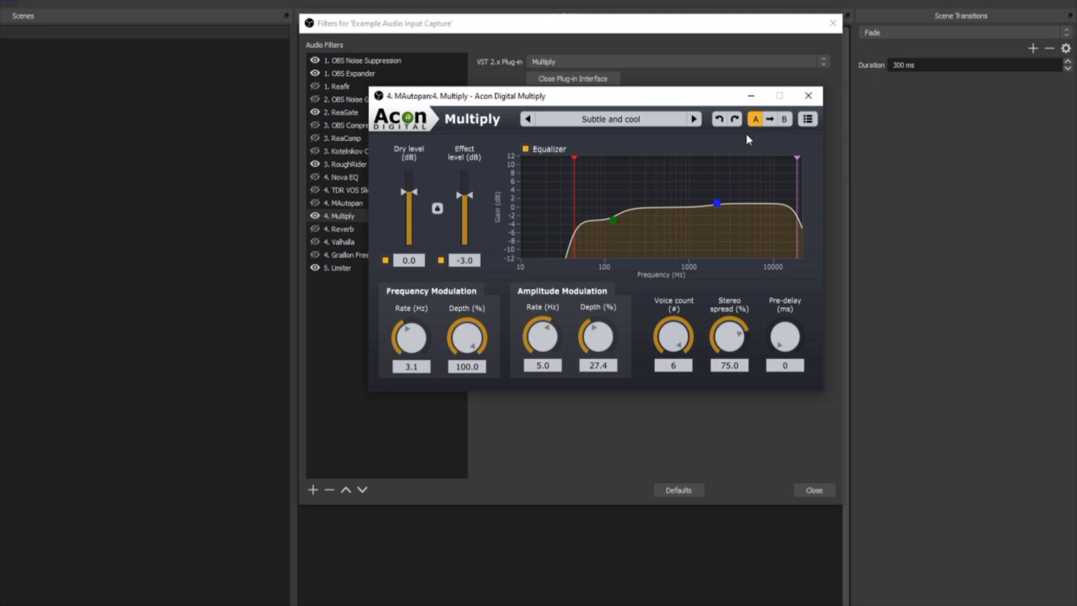
Step through the Multiply presets, including Romantic, Tremolo piano and Ultra fat, up to Vintage echo, and close the plug-in interface
click(695, 119)
click(694, 119)
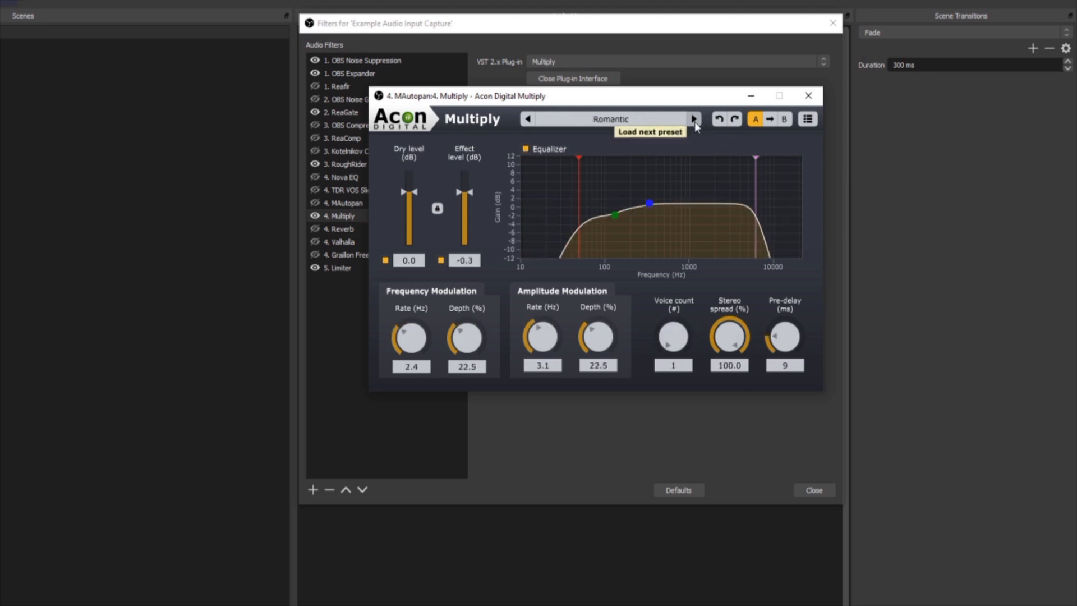
click(694, 119)
click(695, 119)
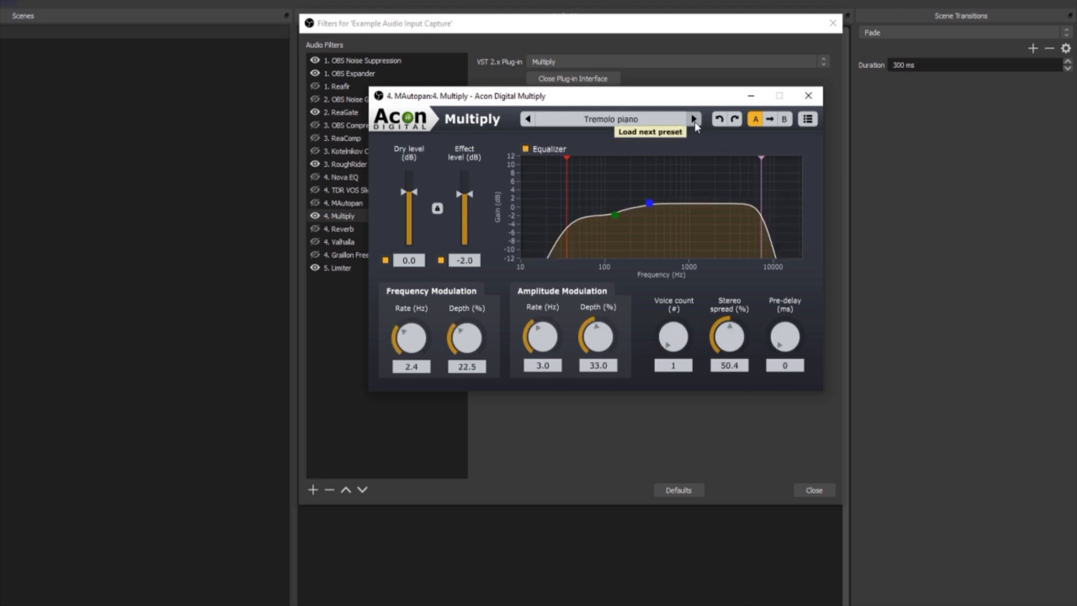
click(694, 121)
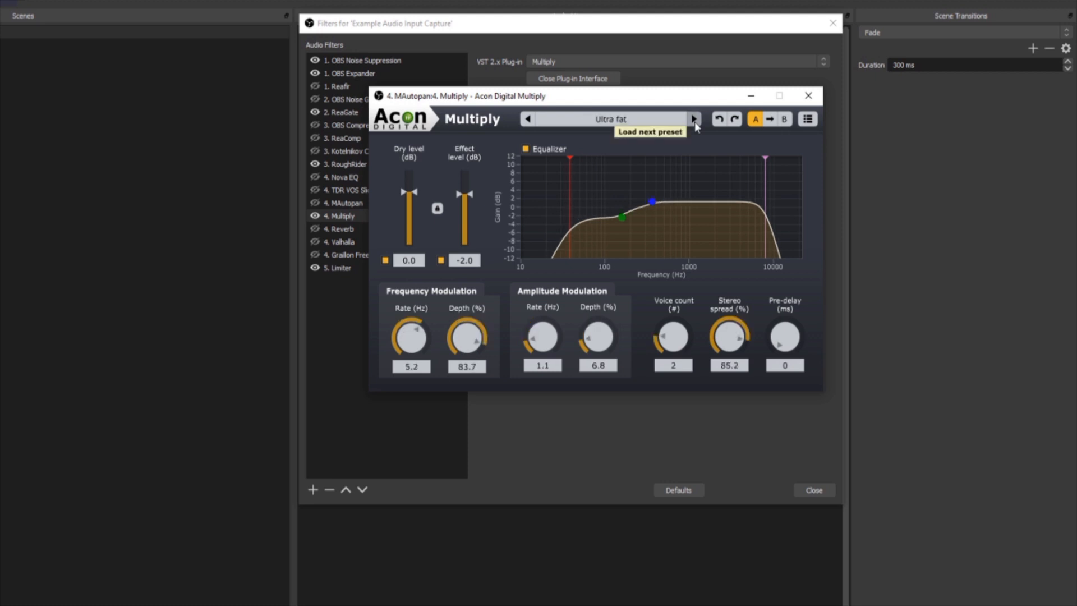
click(695, 121)
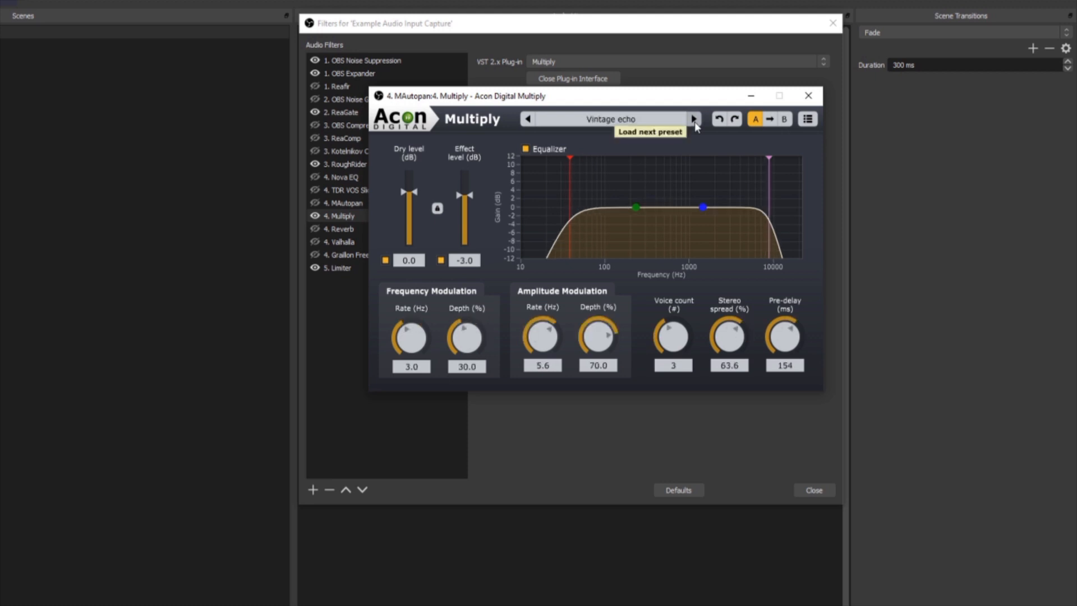
click(809, 97)
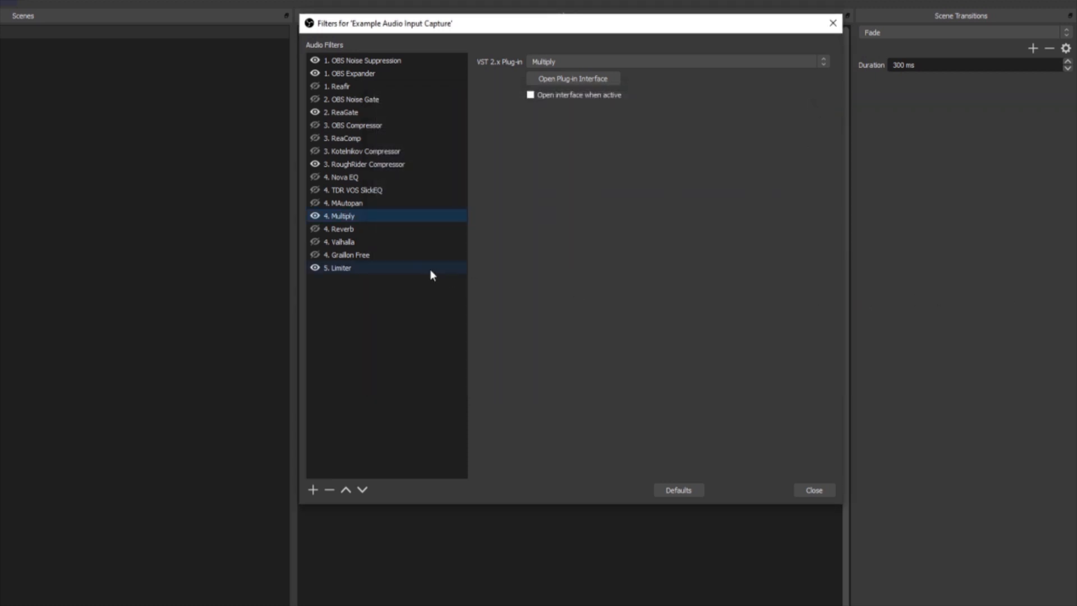
Switch from Multiply to the Reverb filter, enabling it with its OldSkoolVerb plug-in interface open
click(343, 232)
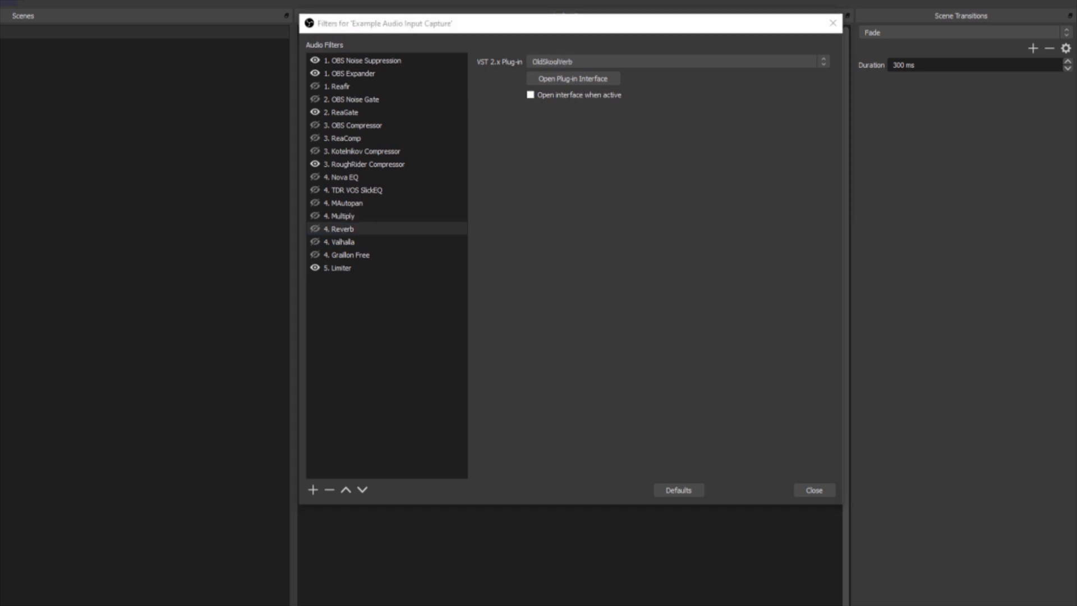
click(342, 233)
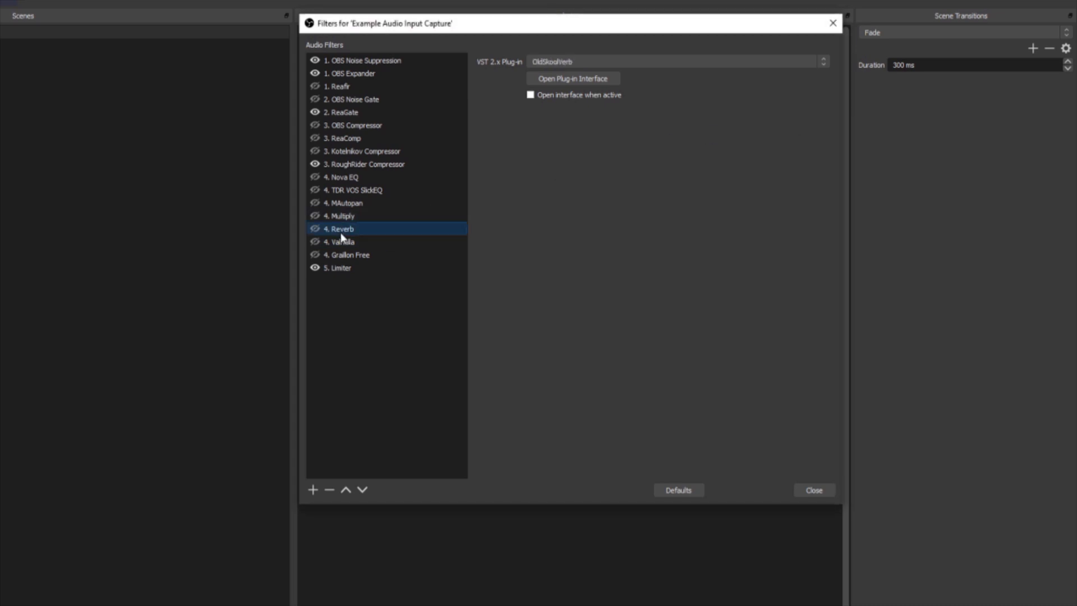
click(571, 80)
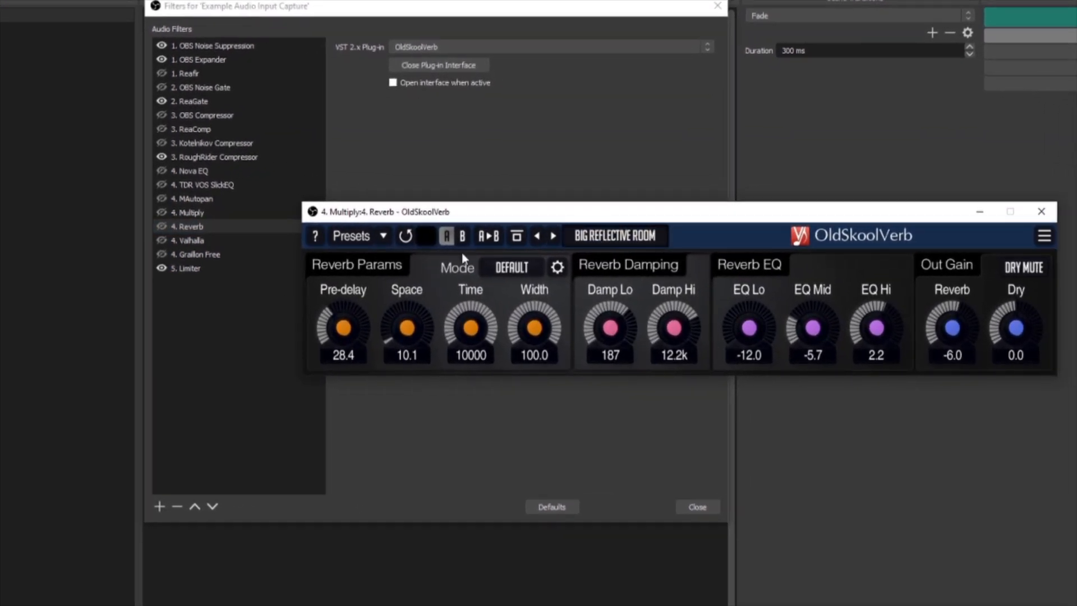
click(160, 227)
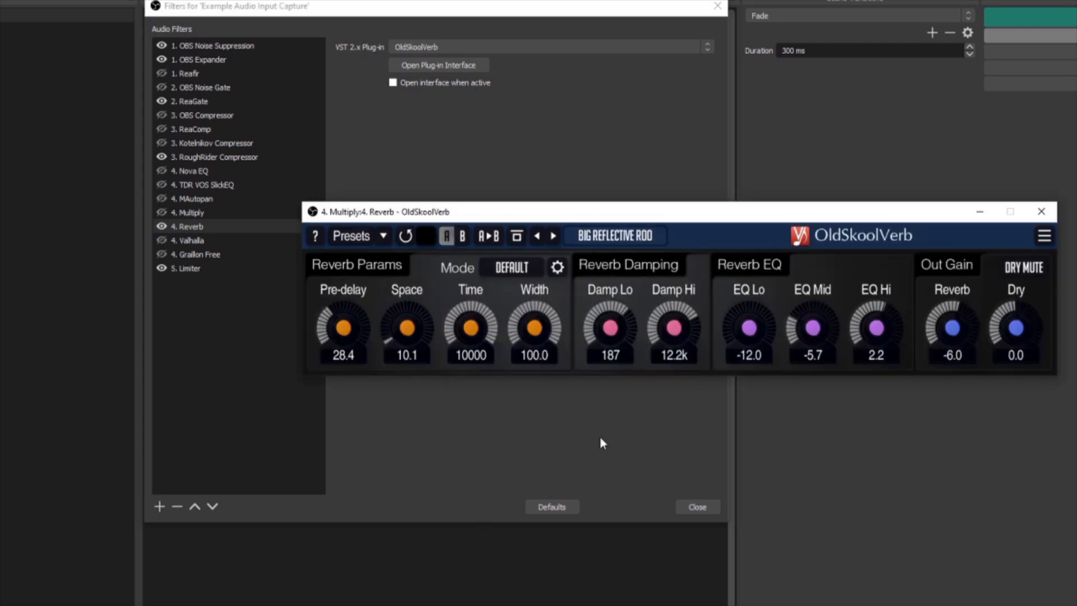
Try the Nice Hall, In Your Face and Warm Hall presets in OldSkoolVerb, leaving Warm Hall loaded, and close the plug-in
click(351, 235)
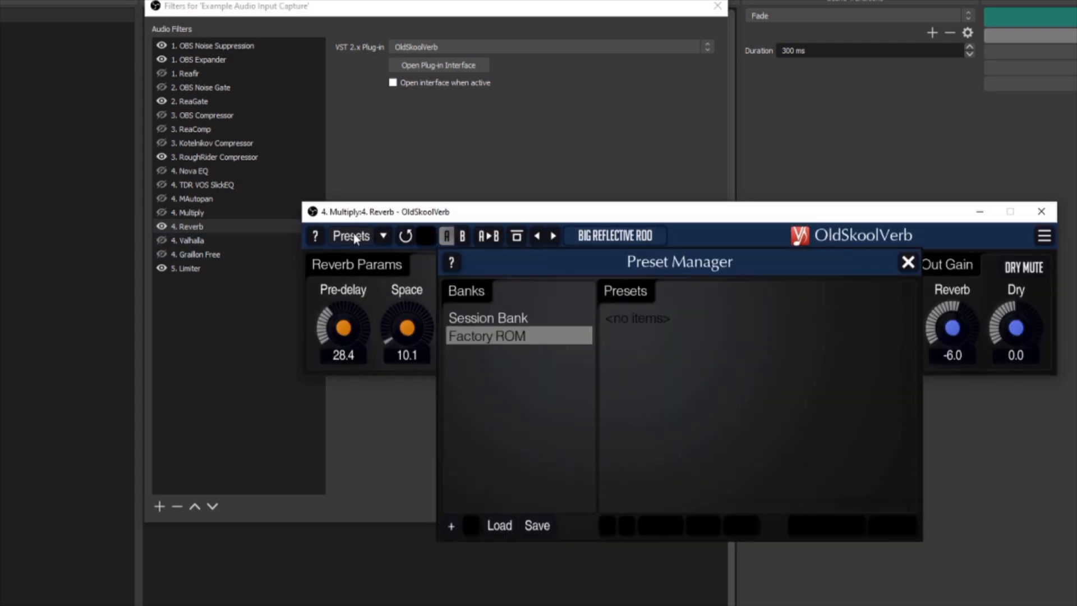
click(632, 380)
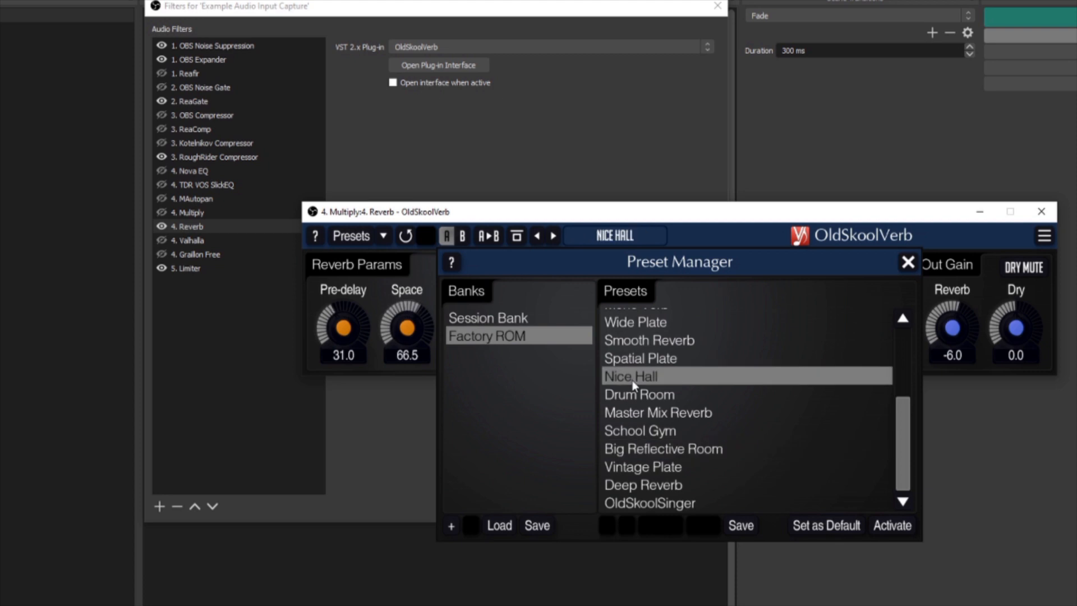
scroll(712, 419, up, 3)
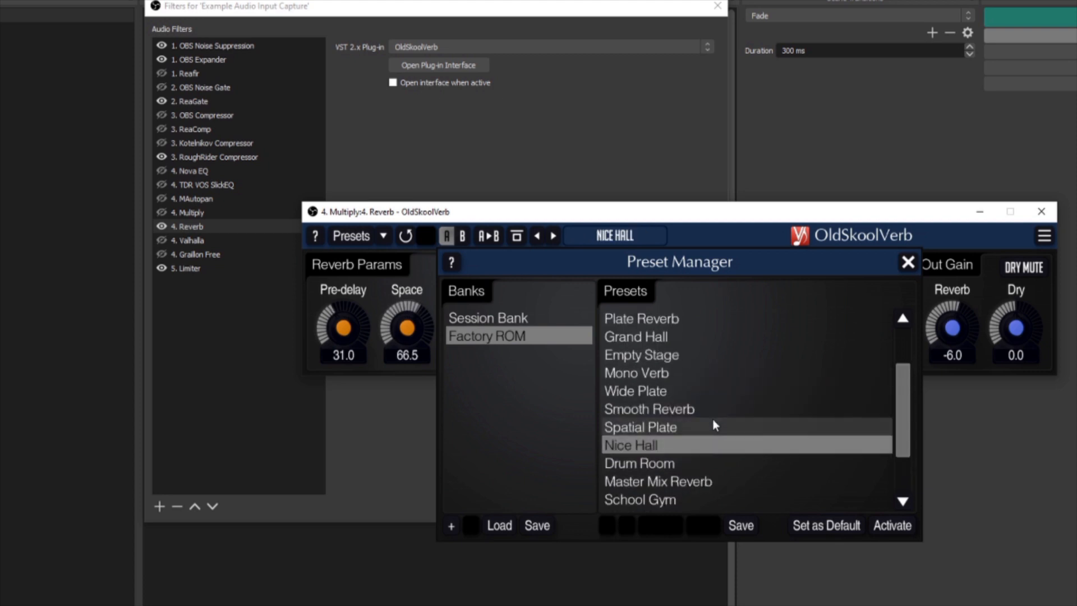
click(654, 379)
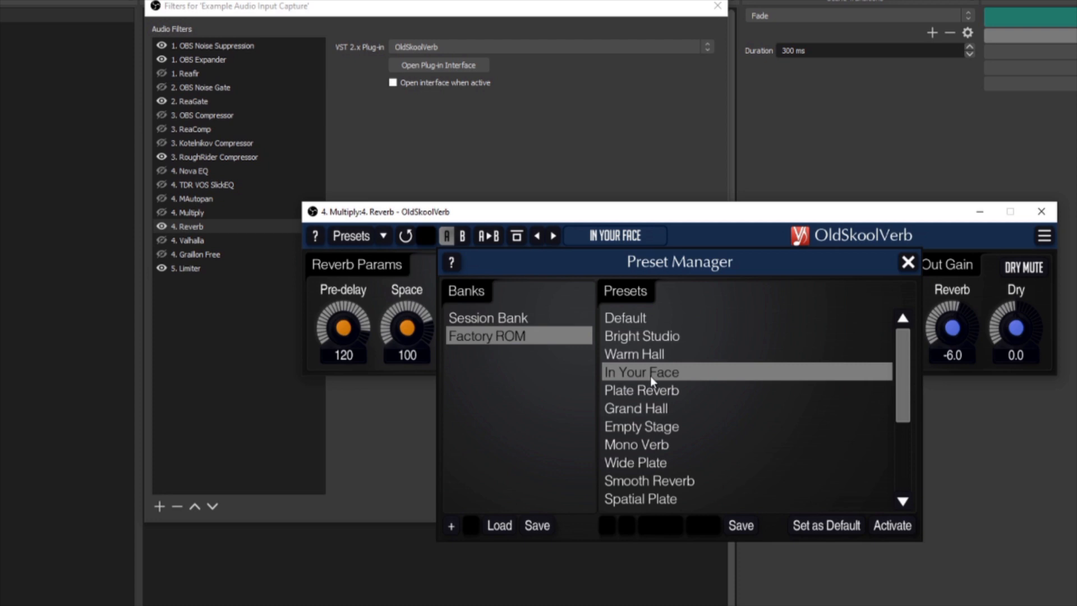
click(627, 349)
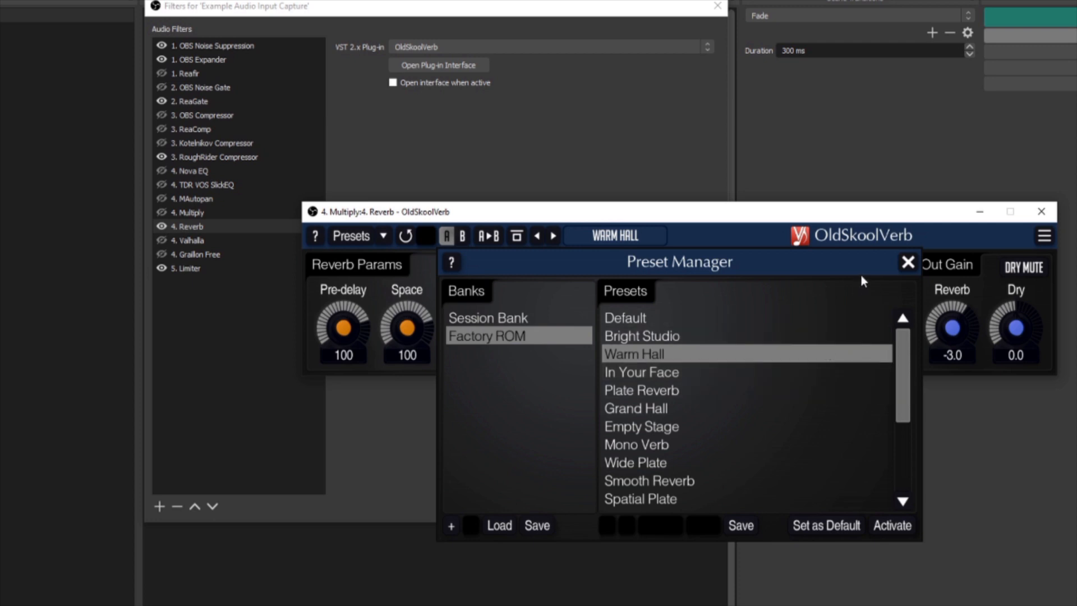
click(908, 263)
click(1042, 211)
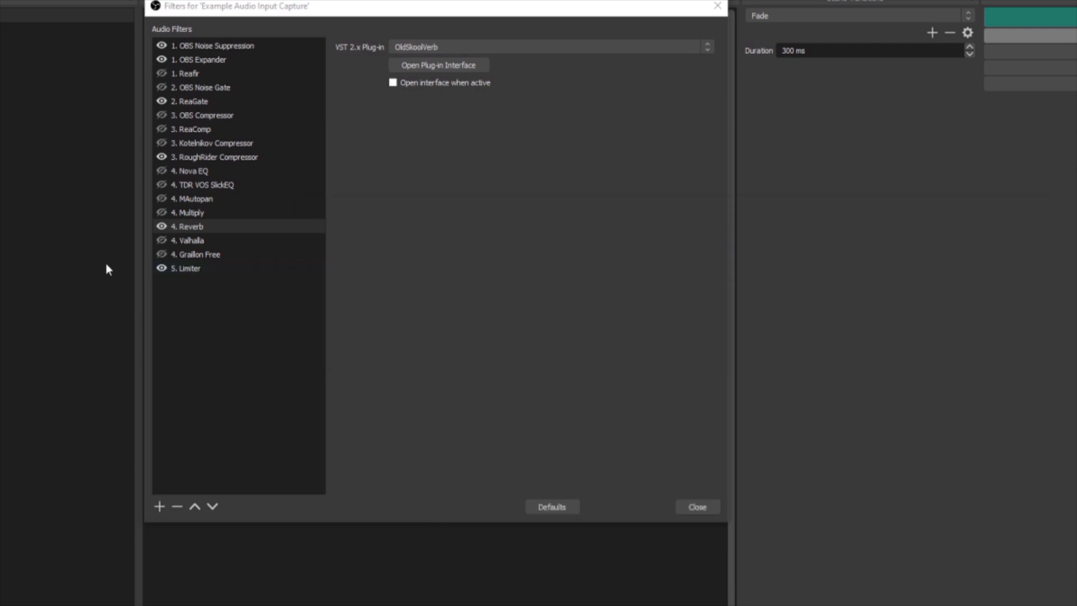
Disable Reverb and enable the Valhalla filter with its ValhallaFreqEcho plug-in interface in view
click(163, 225)
click(440, 65)
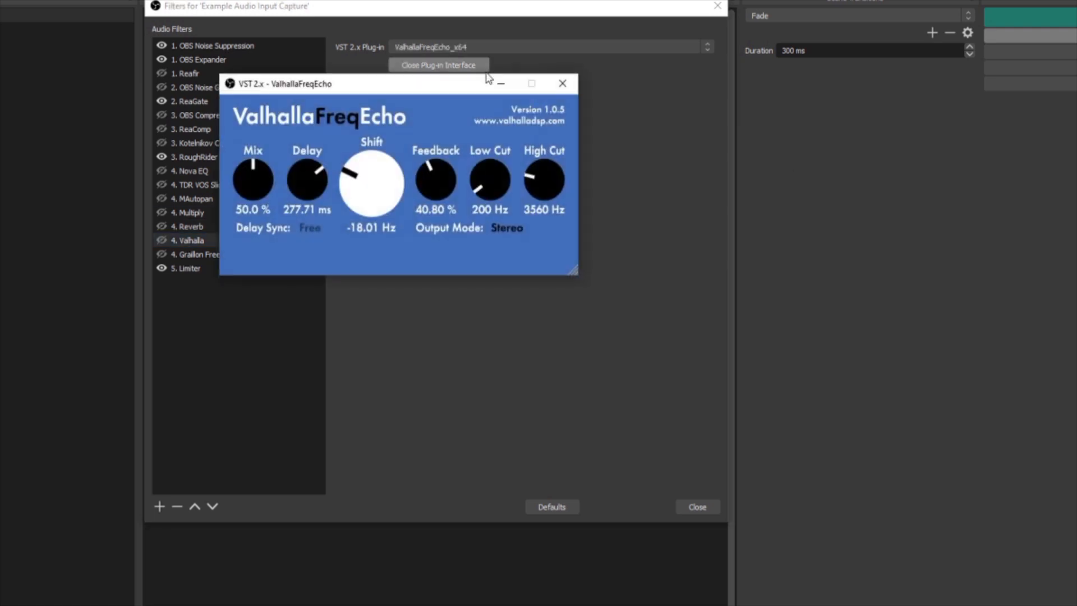
drag(456, 85, 569, 179)
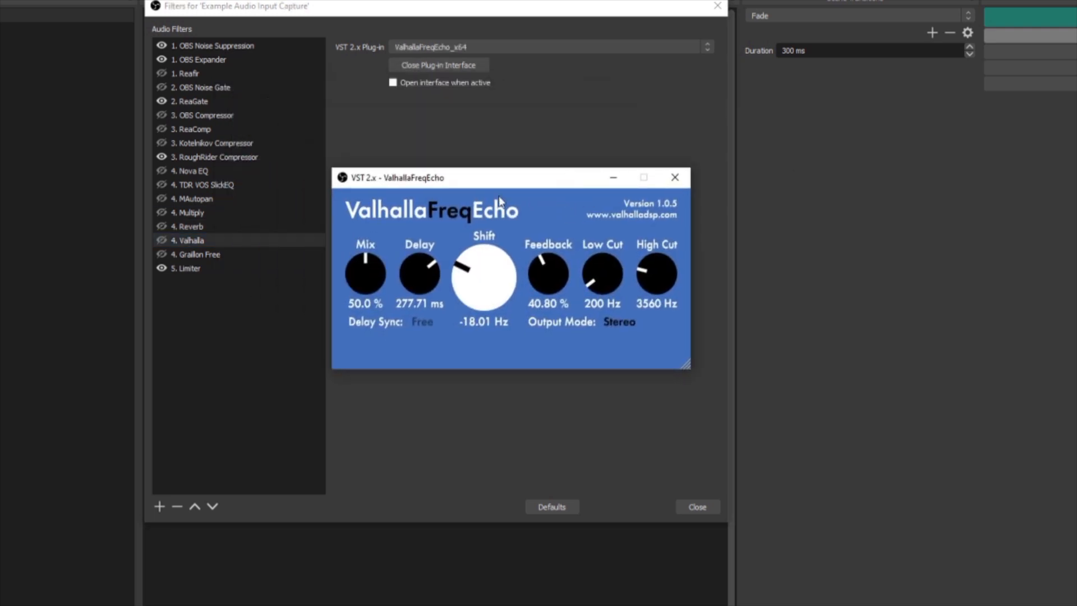
click(161, 240)
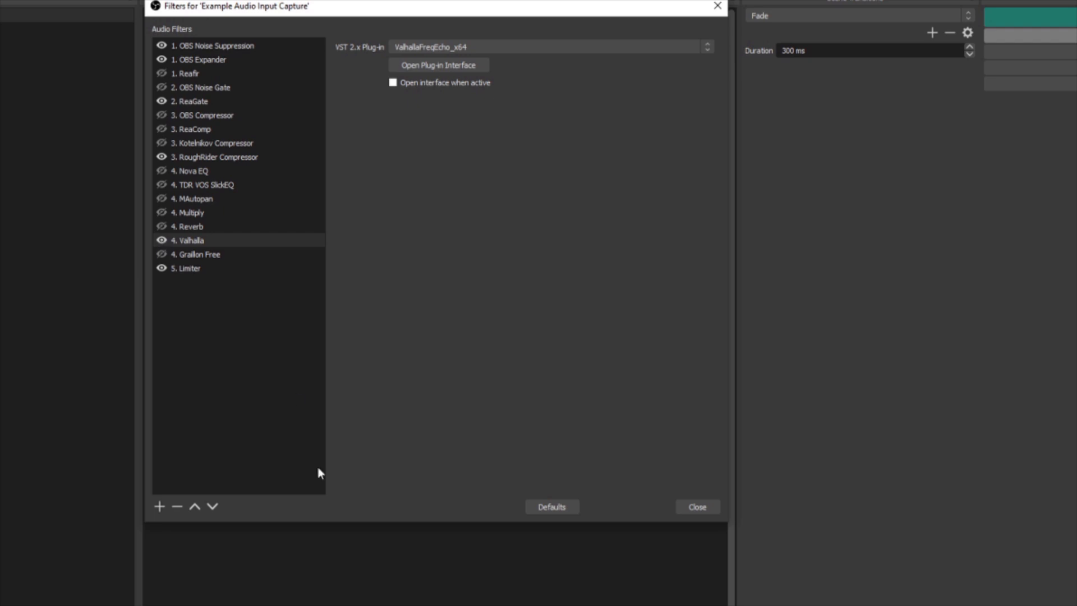
key(alt+Tab)
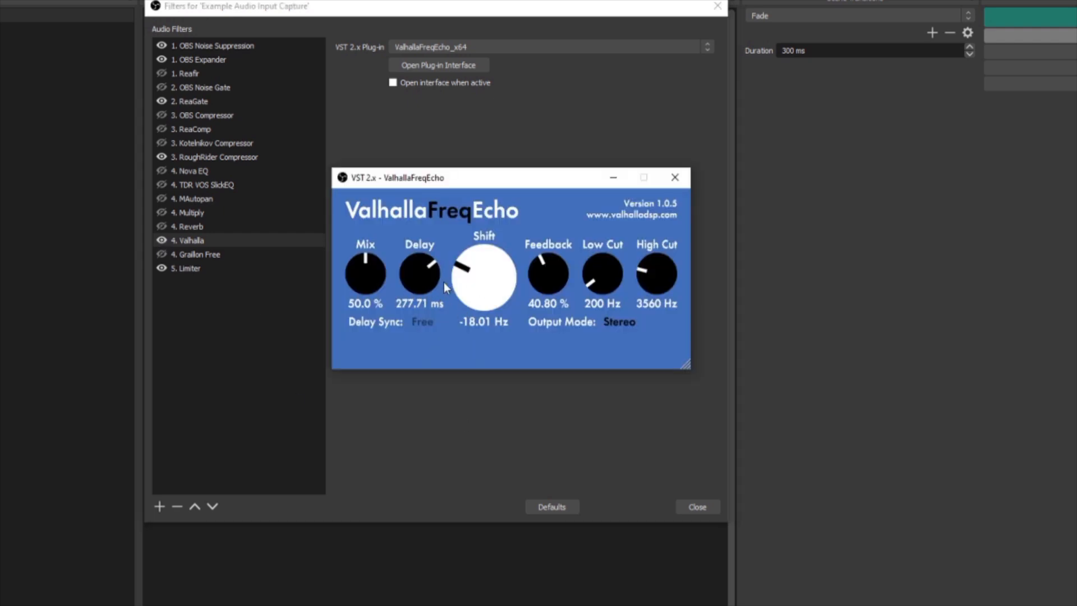
Set the ValhallaFreqEcho mix to 10.8 % and delay to about 526 ms, try the frequency shift, and disable the filter
drag(428, 279, 450, 365)
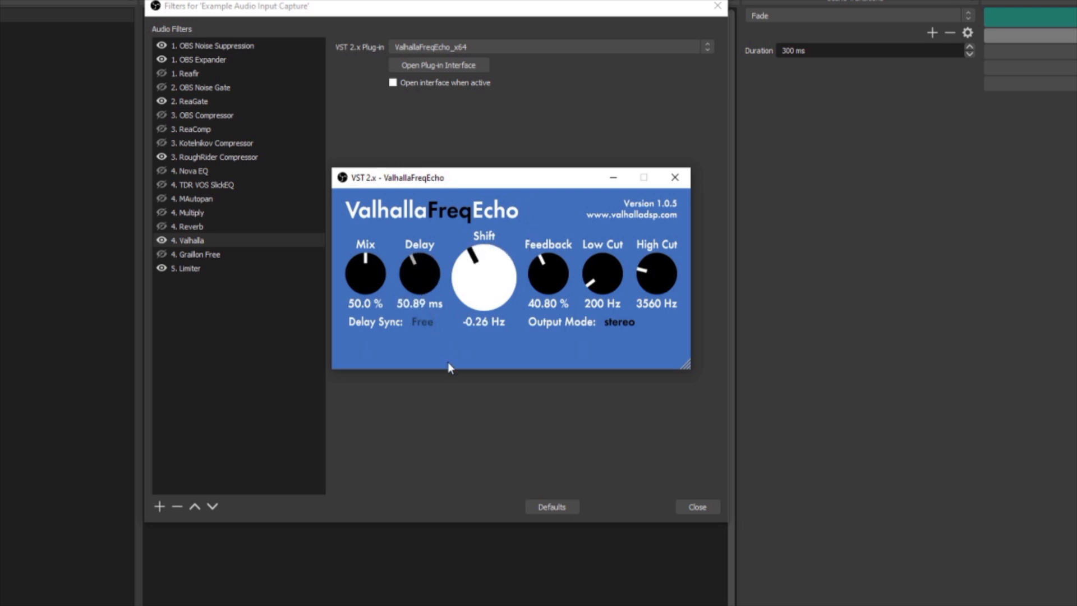
drag(357, 267, 380, 340)
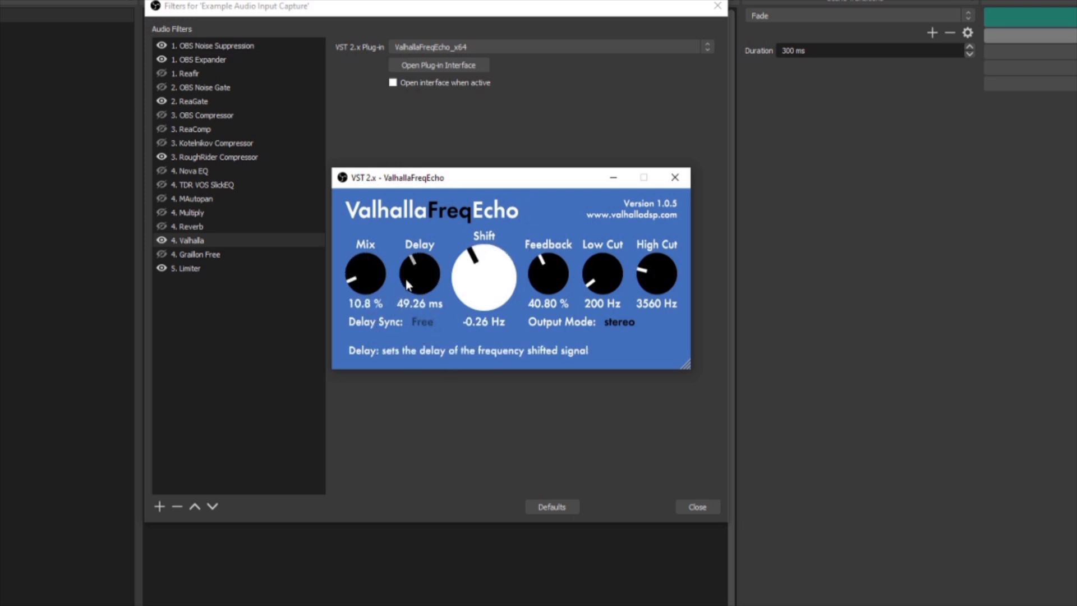
drag(410, 281, 418, 210)
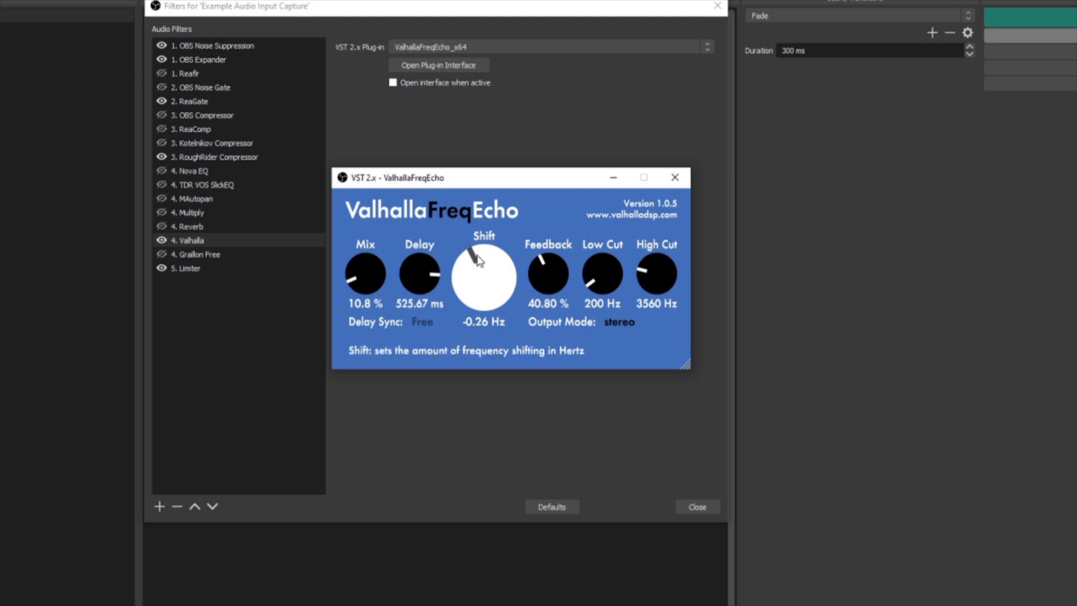
drag(483, 281, 495, 188)
click(677, 177)
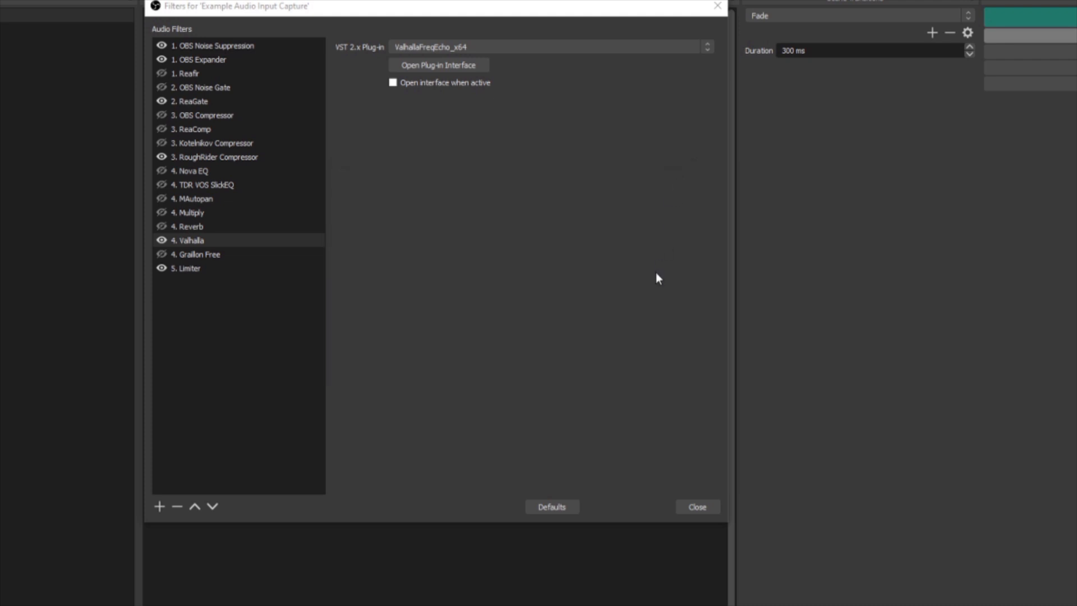
click(162, 240)
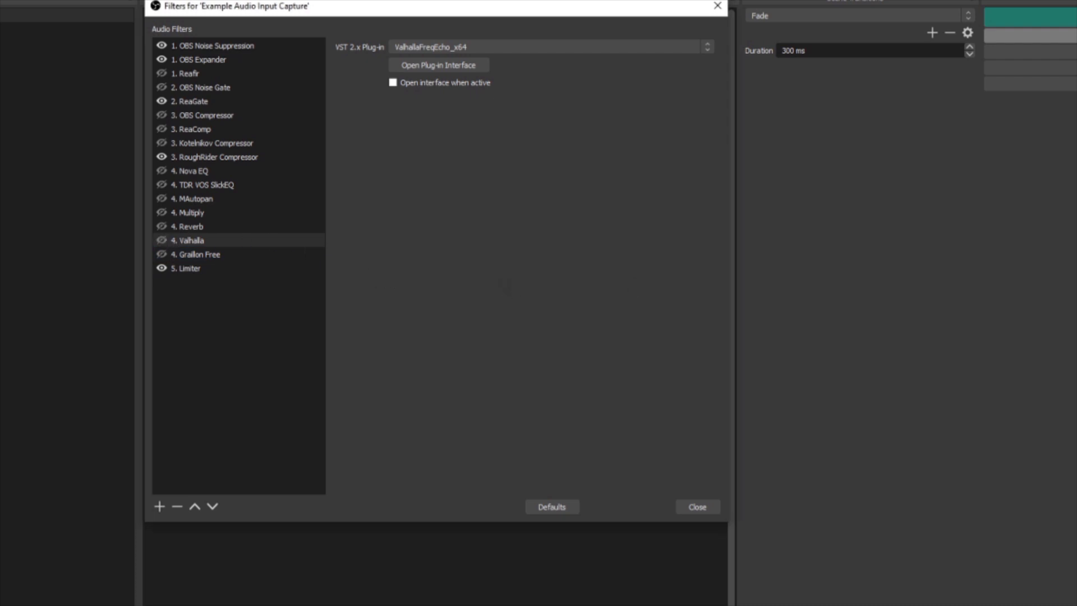
Enable the Graillon Free filter, open its Graillon 2 plug-in interface, and lower the pitch shift
click(196, 254)
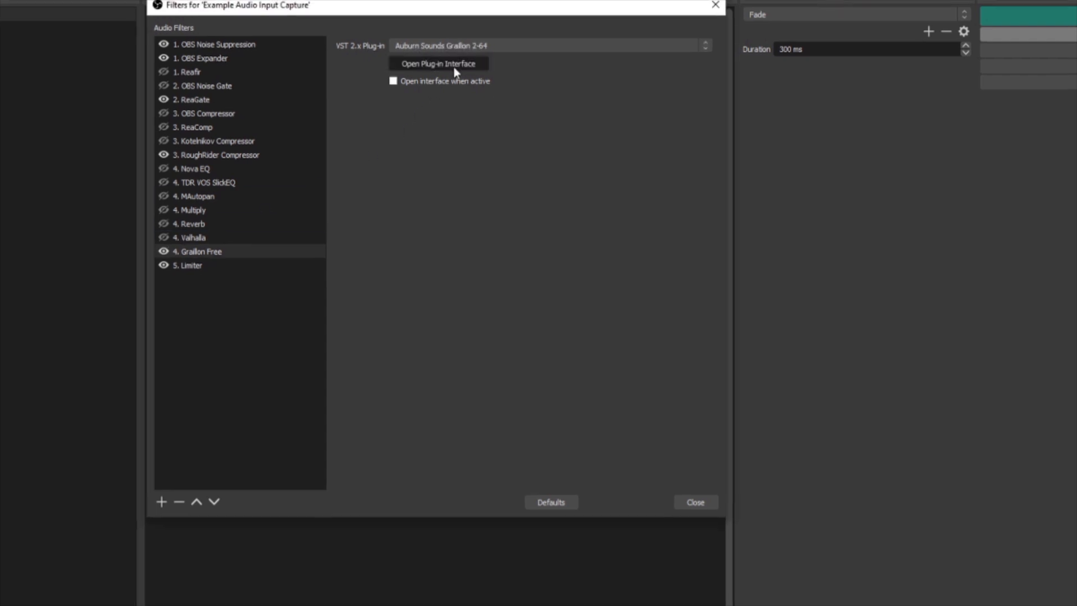
click(433, 65)
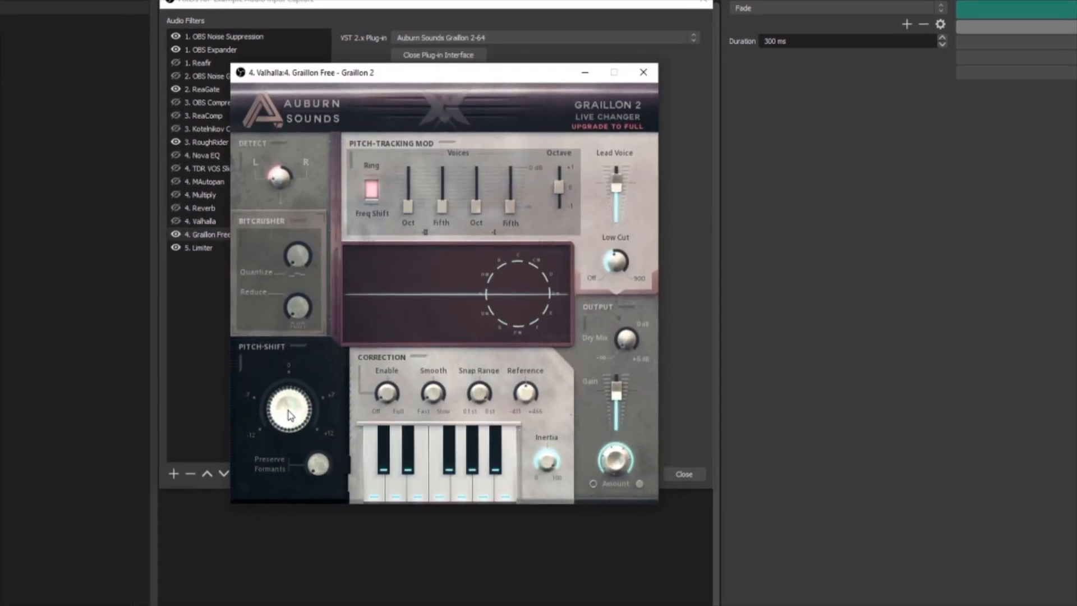
drag(289, 415, 334, 456)
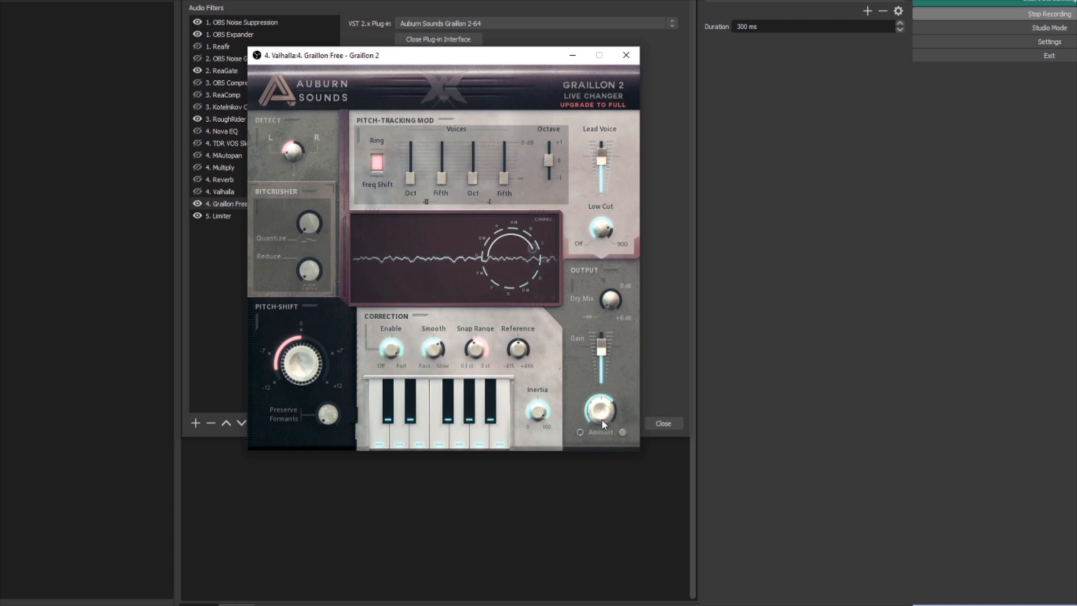
Adjust Graillon's output amount, try the pitch shift at 12.00 st, then close the plug-in and disable the filter
mouse_move(602, 415)
mouse_down()
mouse_move(613, 446)
mouse_move(610, 429)
mouse_up()
drag(307, 366, 351, 119)
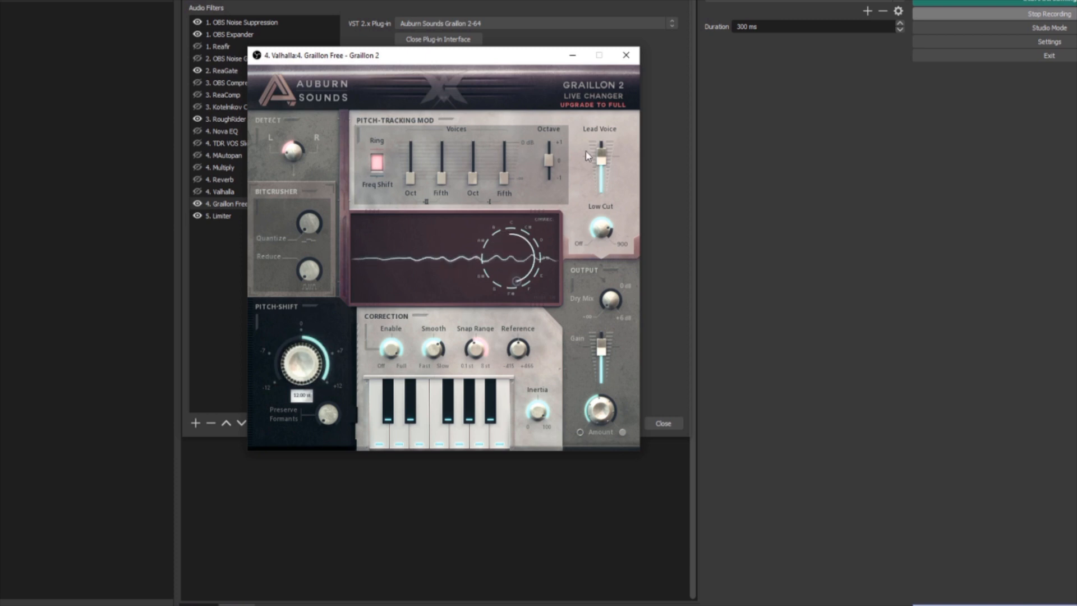
click(626, 55)
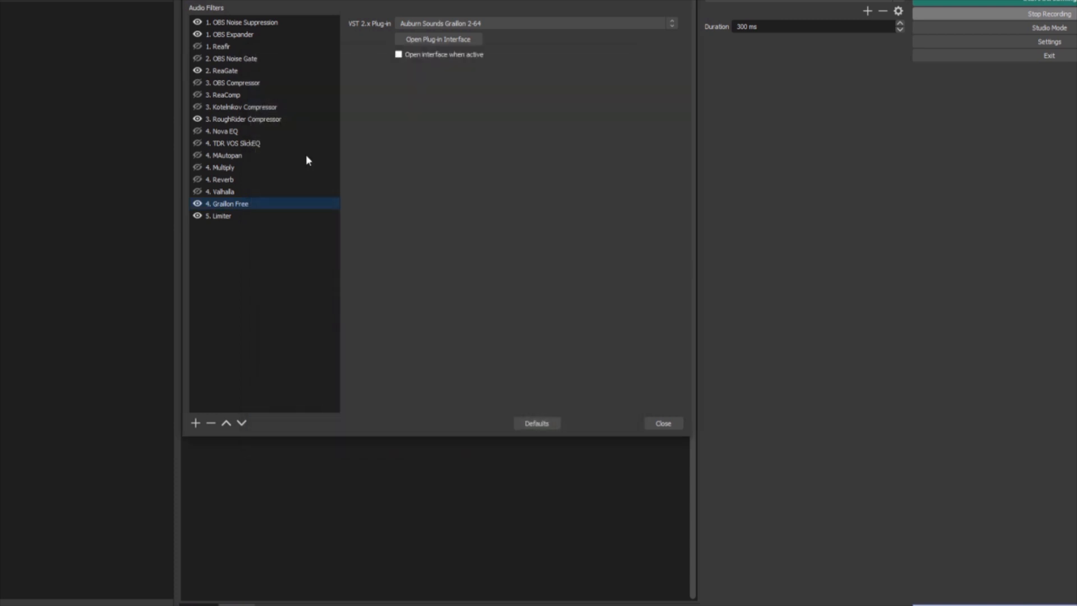
click(197, 203)
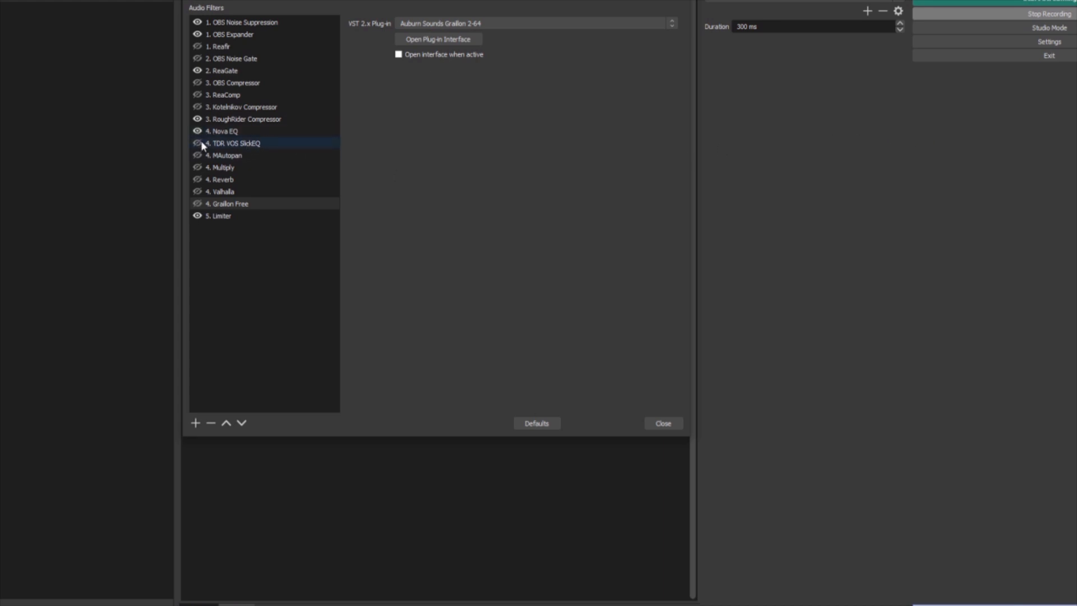
Enable all the group 4 filters together, including Reverb, Valhalla and Graillon Free
click(197, 179)
click(198, 191)
click(197, 203)
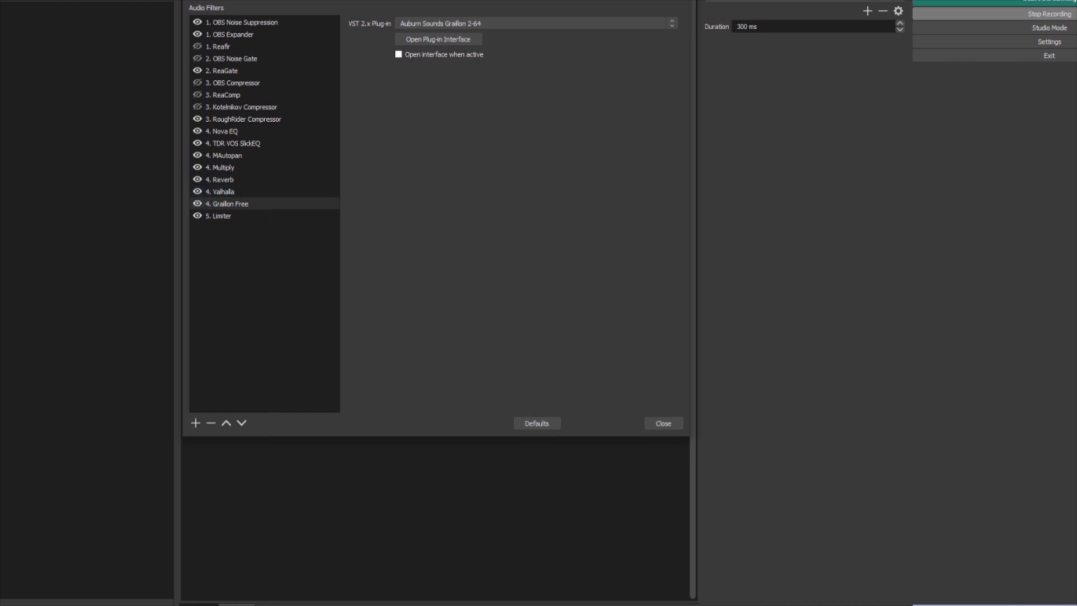
Disable MAutopan, Multiply and Valhalla, leaving Nova EQ, TDR VOS SlickEQ, Reverb, Graillon Free and Limiter enabled
click(197, 215)
click(197, 203)
click(197, 179)
click(198, 167)
click(198, 156)
click(197, 204)
Set Graillon Free's pitch shift to -12.00 st in its plug-in interface and close the plug-in
click(466, 40)
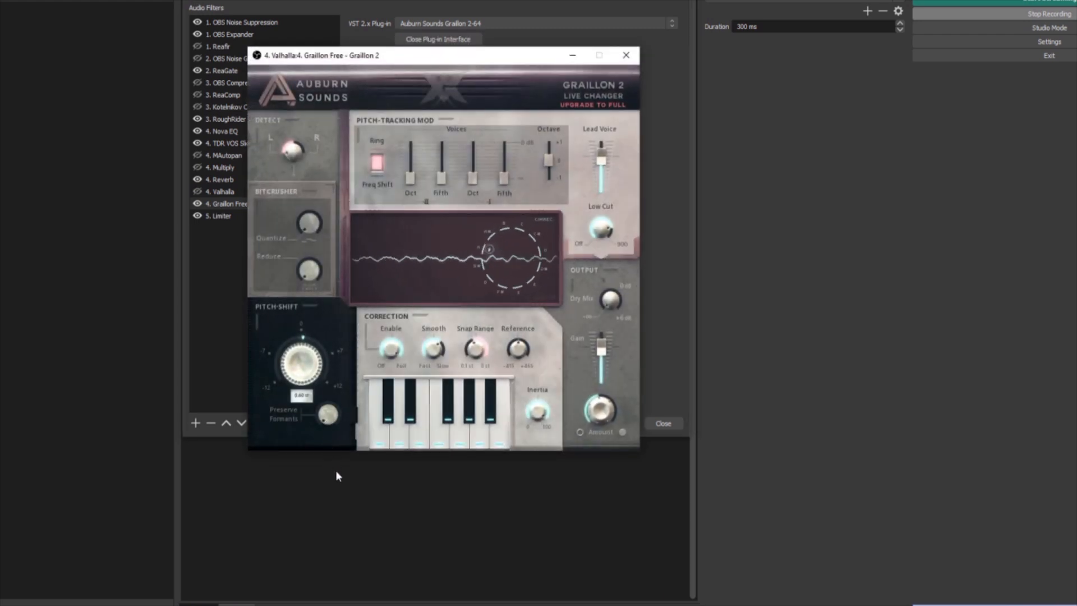
drag(336, 470, 426, 605)
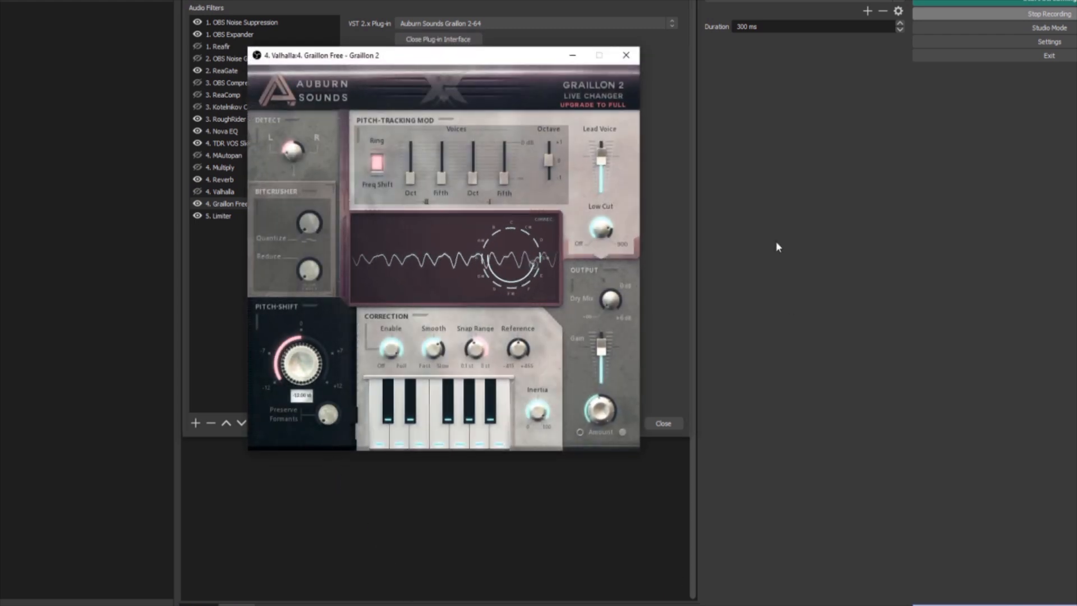
click(626, 55)
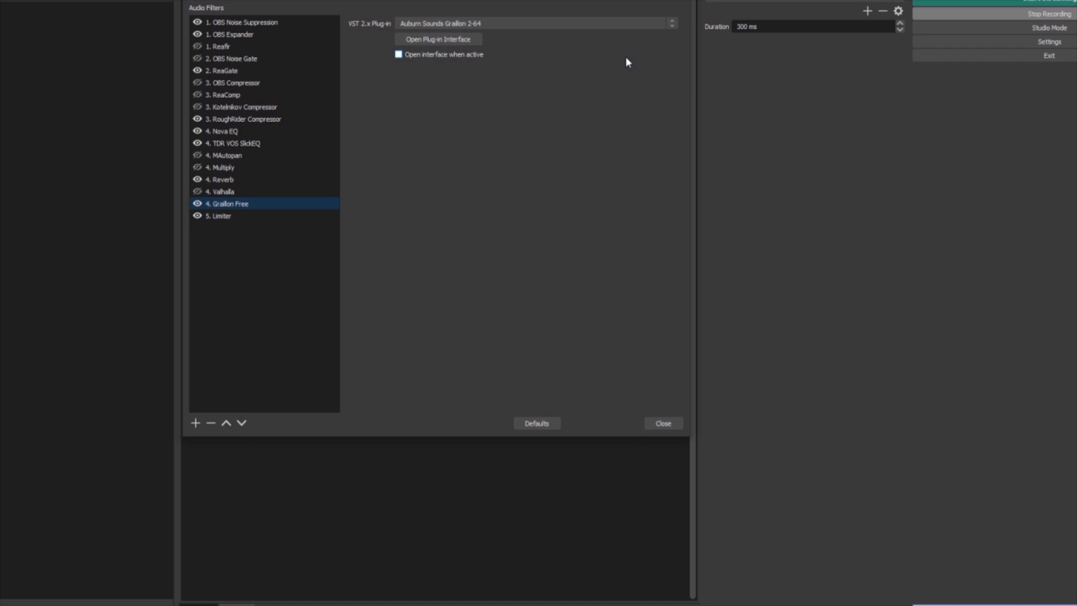